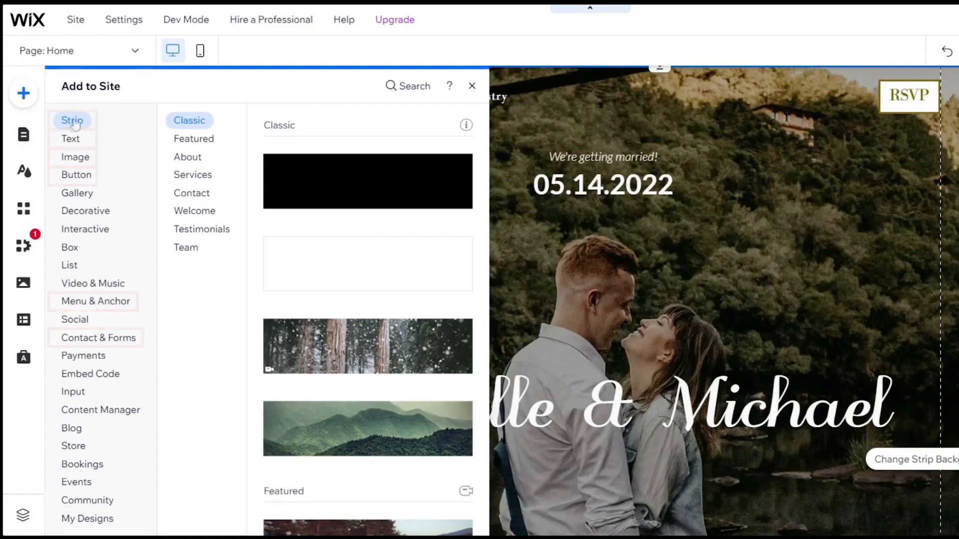
Step: Browse the Image, Button, Box, Video & Music and List categories of addable site elements
left_click(72, 159)
left_click(75, 174)
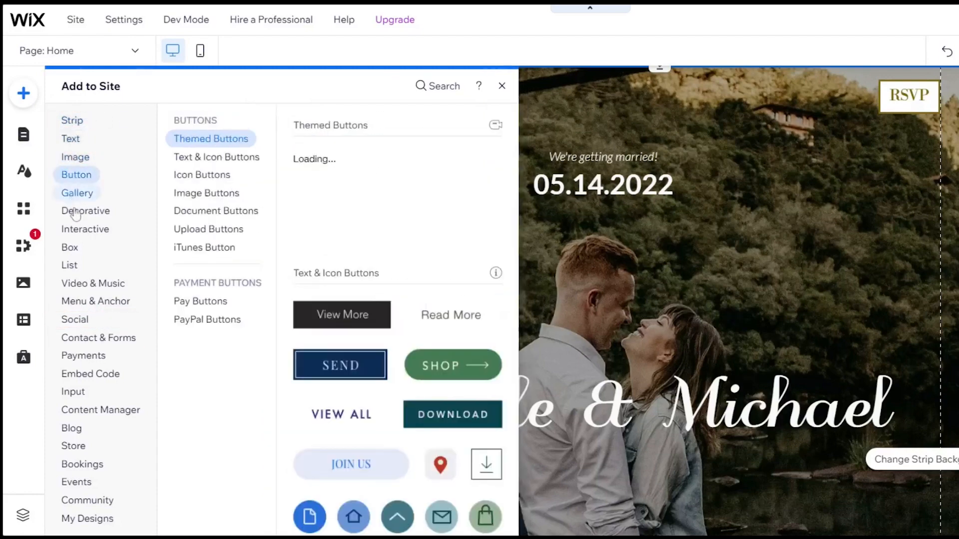
left_click(77, 250)
left_click(79, 283)
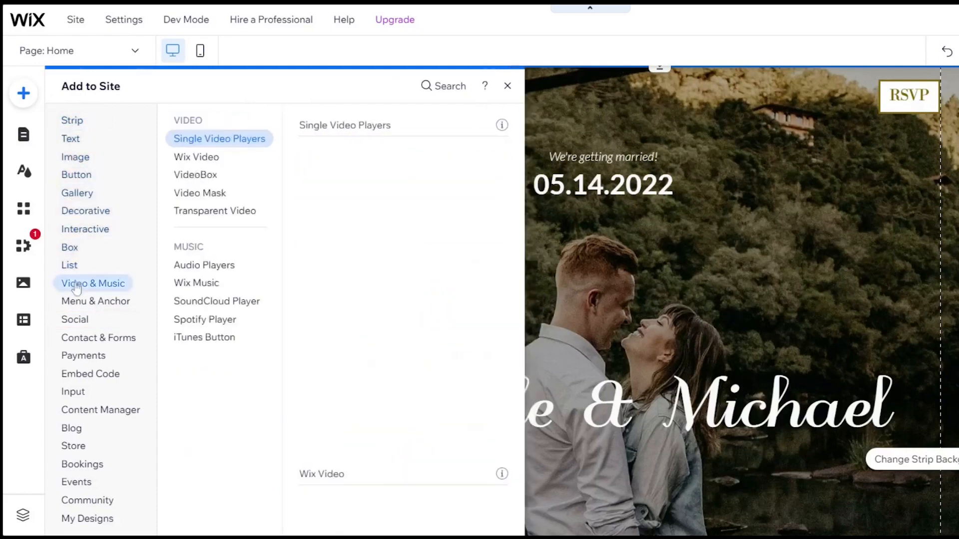
left_click(70, 265)
Step: Add an orange starburst and a red heart from the Decorative basic shapes to the home page
left_click(77, 212)
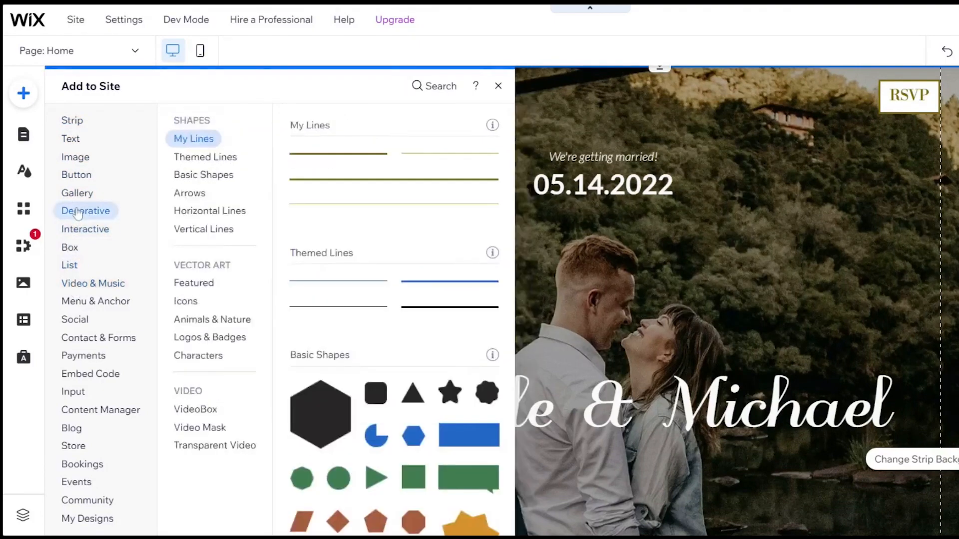
scroll(327, 292, "down", 3)
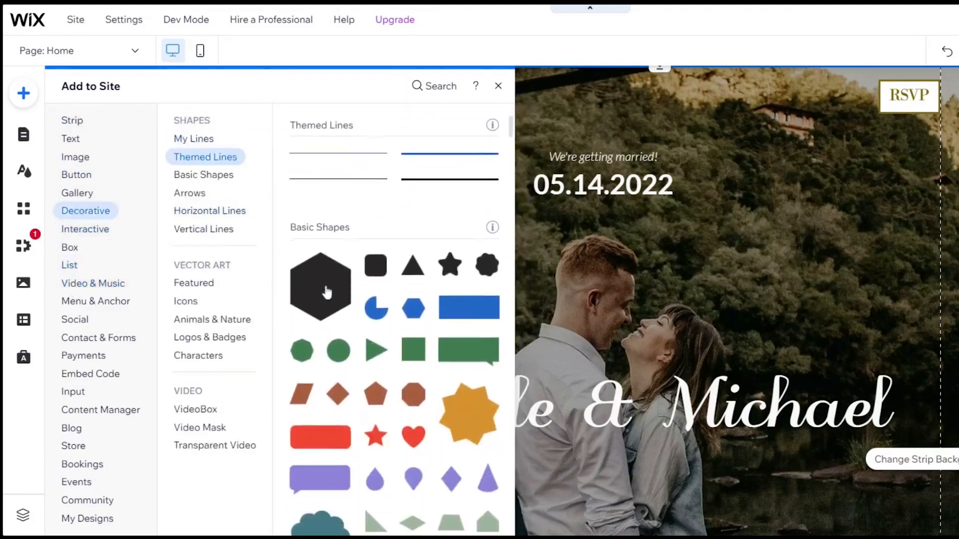
left_click(491, 417)
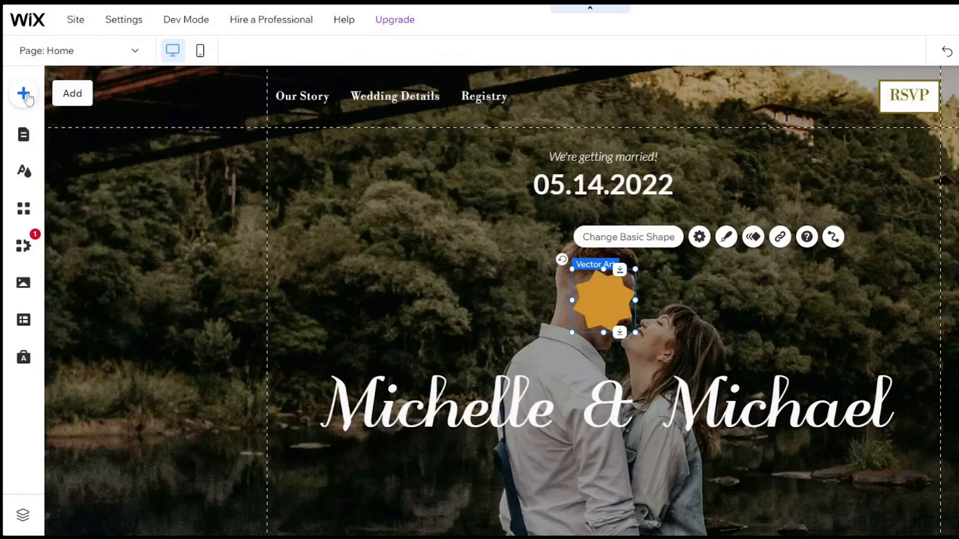
left_click(24, 95)
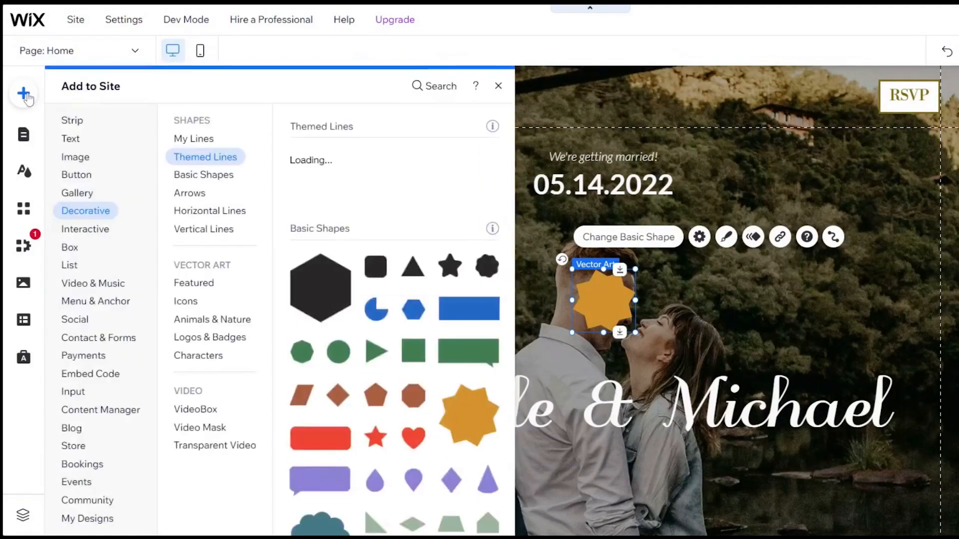
left_click(408, 435)
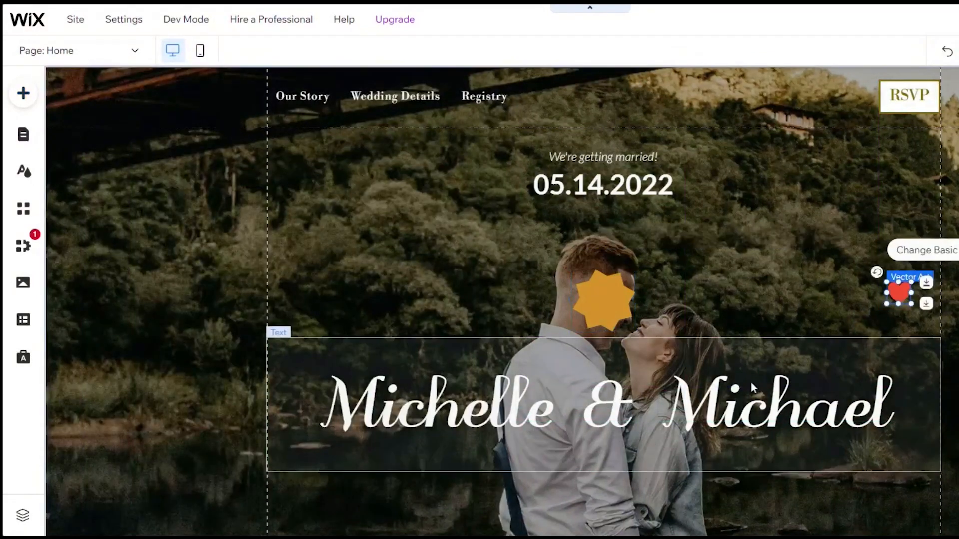
Step: Delete the red heart and the orange starburst from the home page
key("Delete")
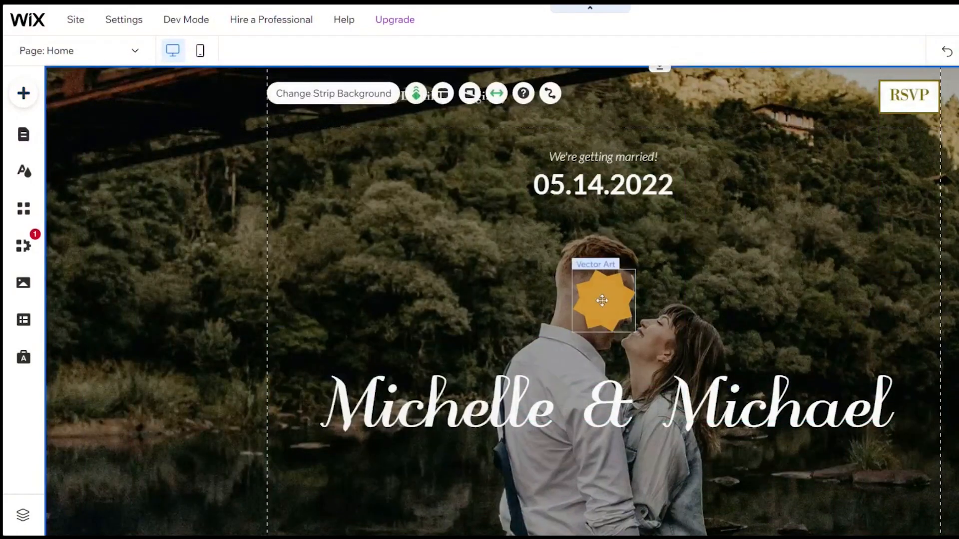
left_click(604, 299)
key("Delete")
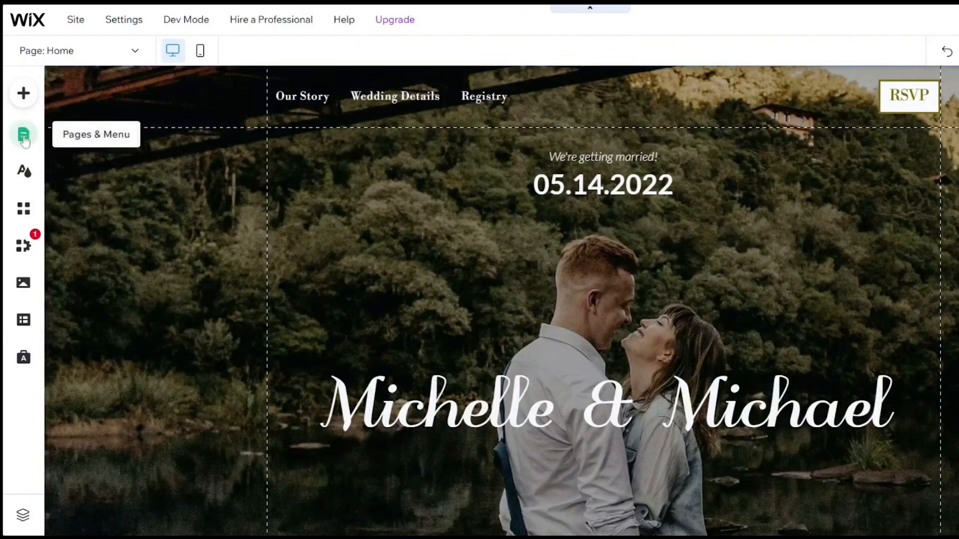
Step: Try showing the hidden Home page in the site menu and adjusting the horizontal menu in the header
left_click(24, 135)
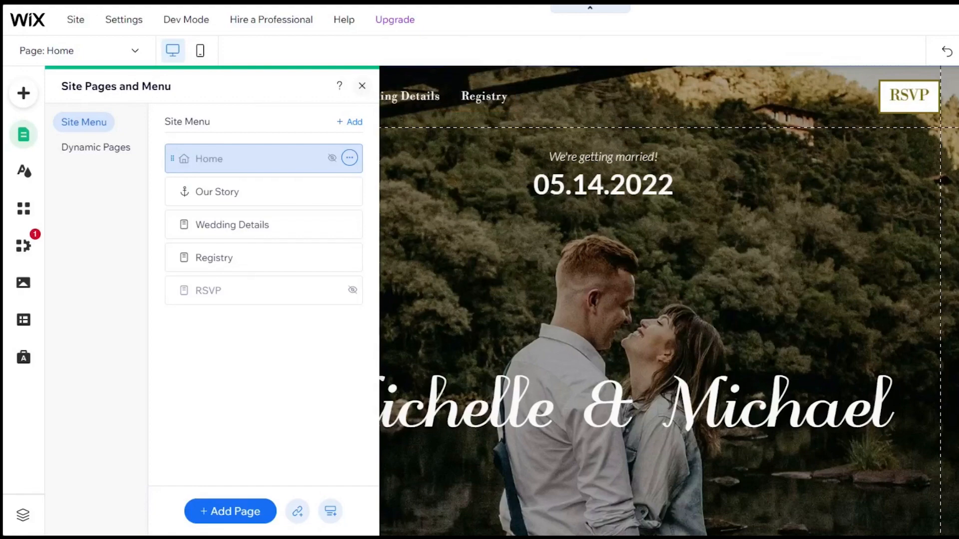
left_click(361, 85)
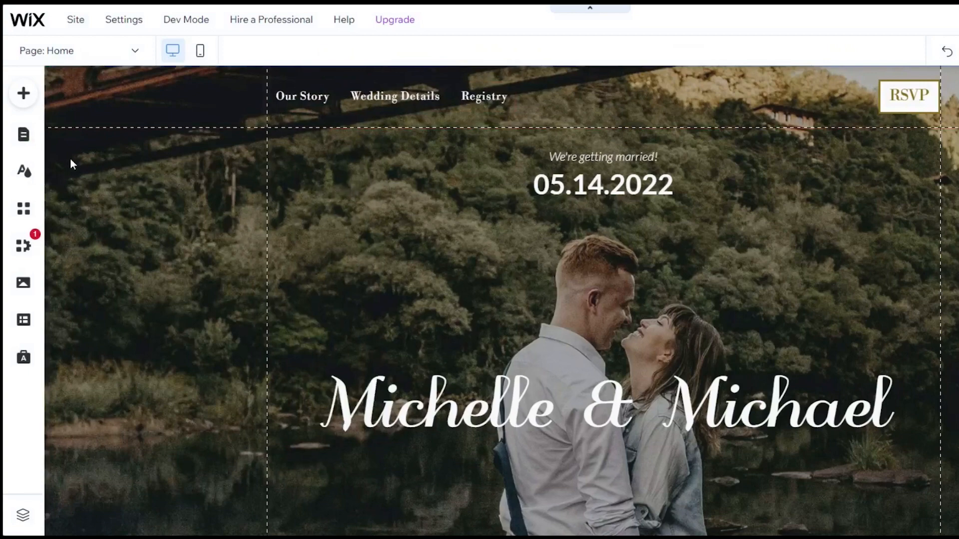
left_click(23, 134)
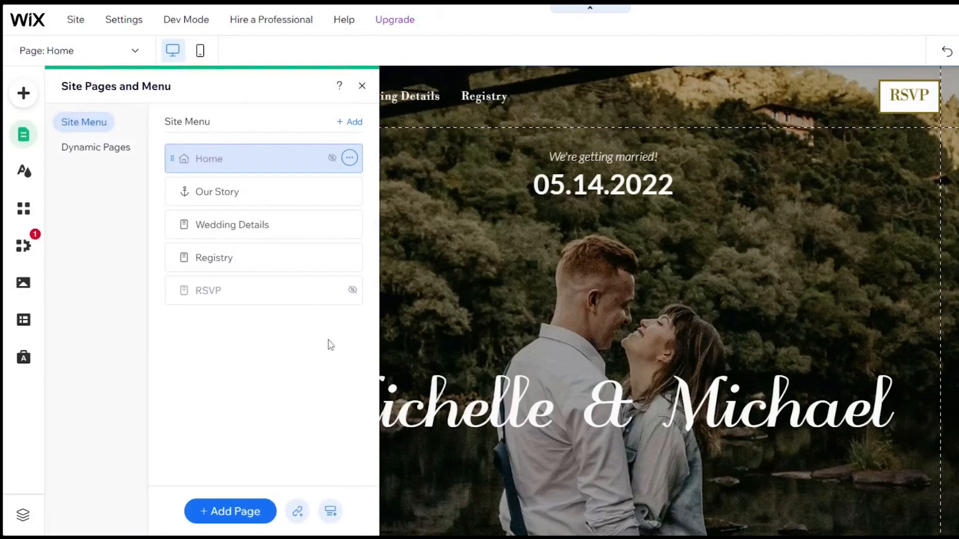
left_click(348, 159)
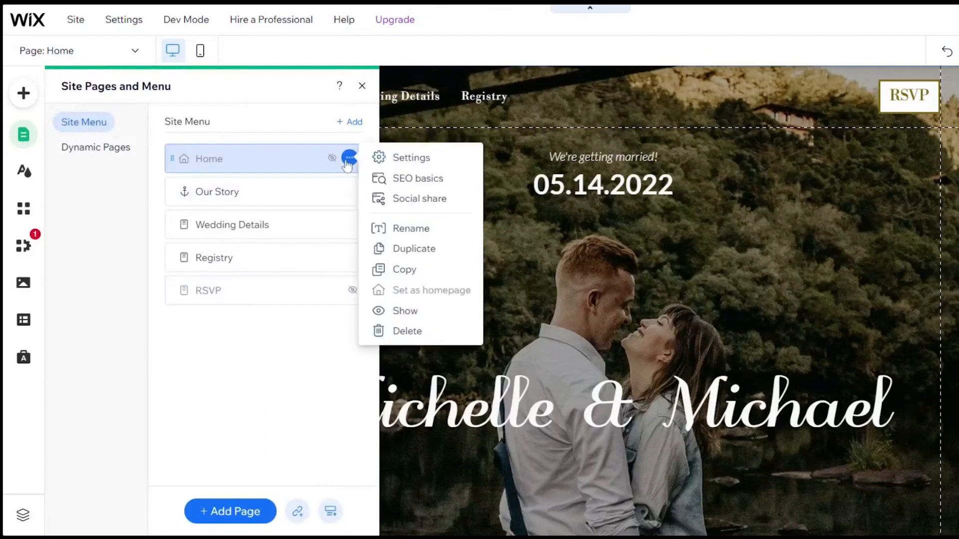
left_click(424, 314)
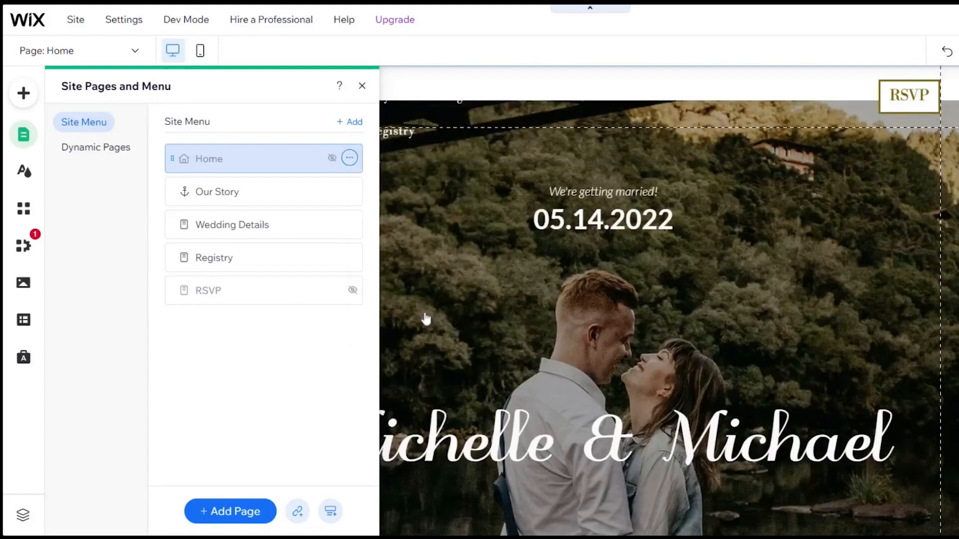
left_click(363, 87)
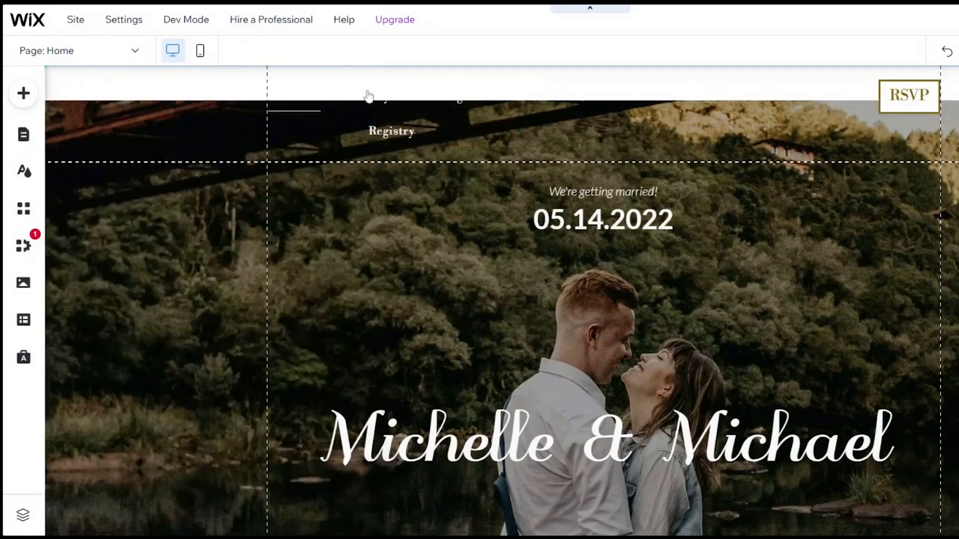
left_click_drag(356, 120, 356, 141)
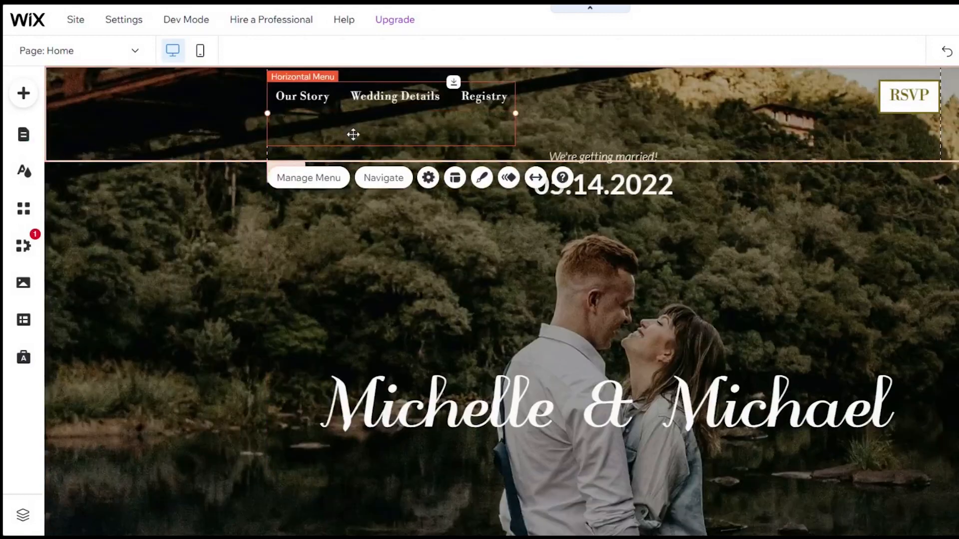
Step: Try reordering the site menu by moving Our Story below Wedding Details
left_click(25, 135)
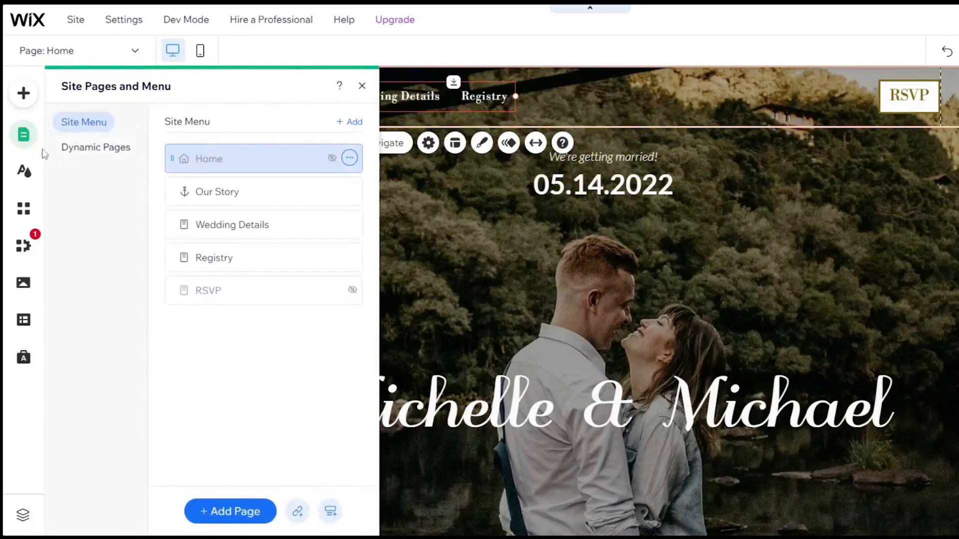
left_click_drag(223, 188, 223, 225)
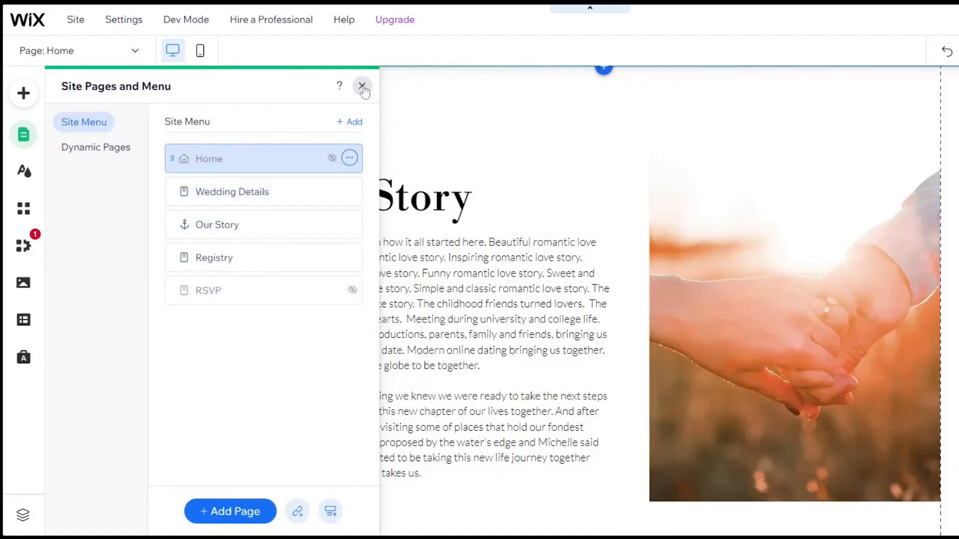
left_click(362, 86)
scroll(472, 133, "up", 10)
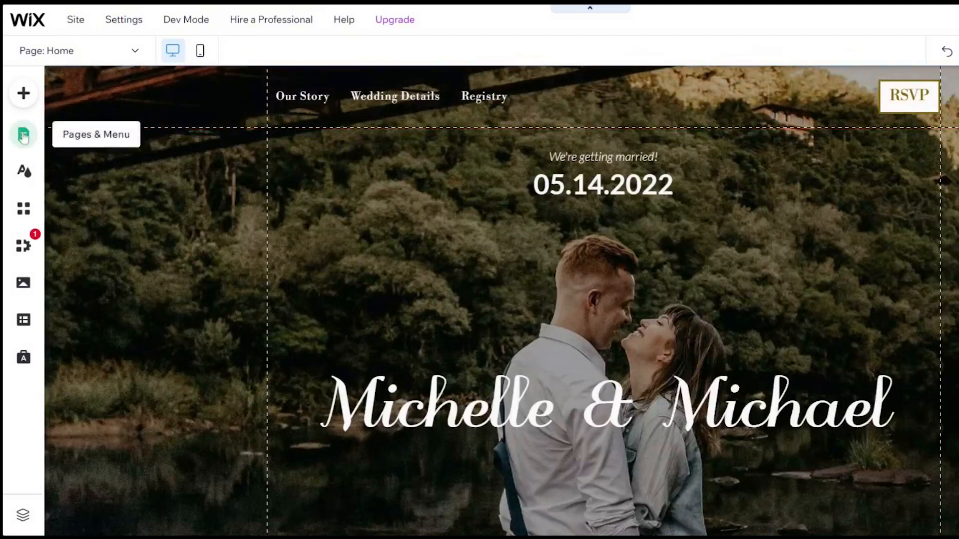
Step: Go to the Our Story anchor section of the home page through the site menu
left_click(23, 135)
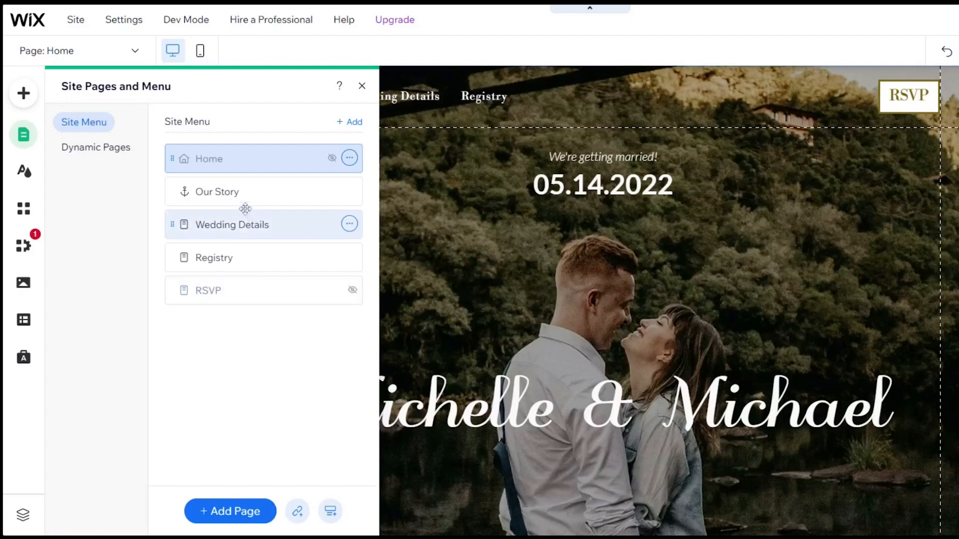
left_click(236, 196)
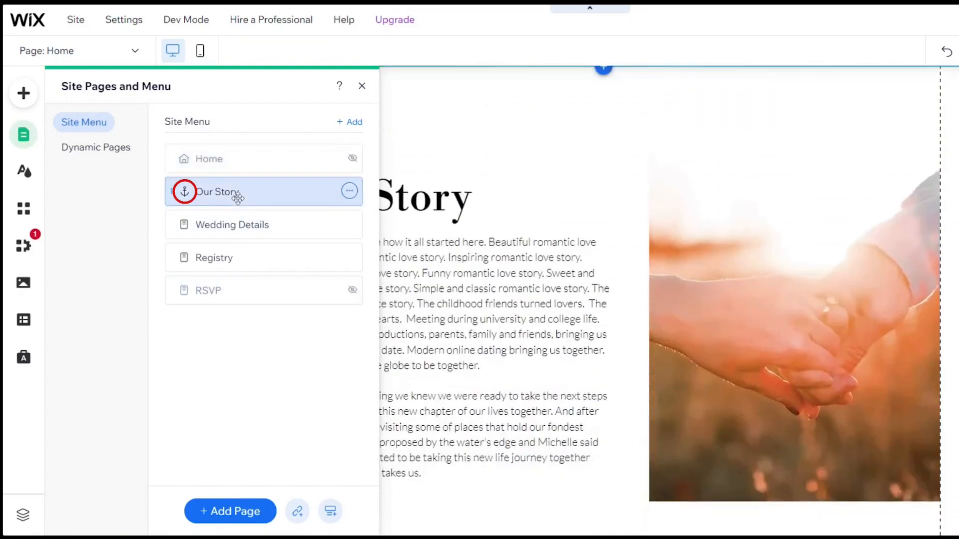
left_click(363, 85)
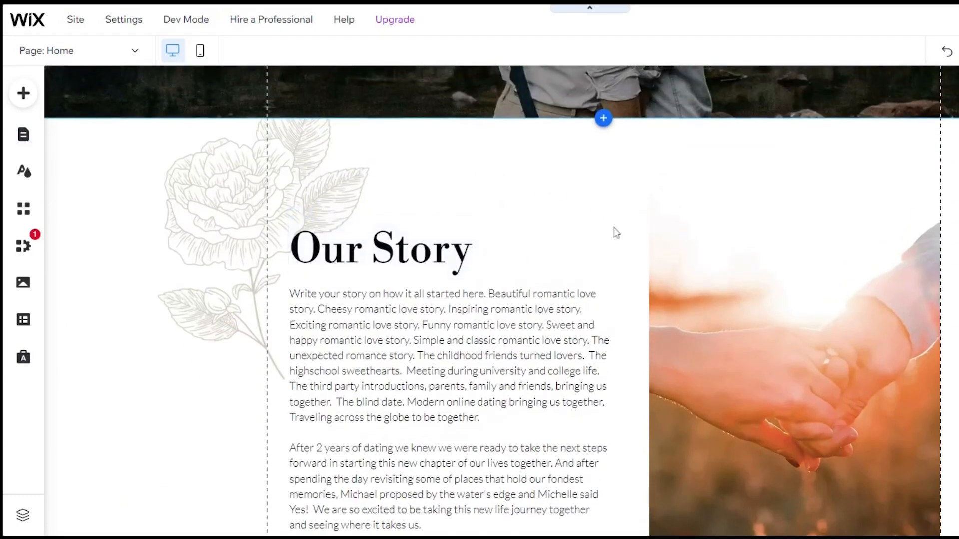
Step: Review the Home page's settings, covering page info, layout, permissions, SEO basics and social share
left_click(23, 135)
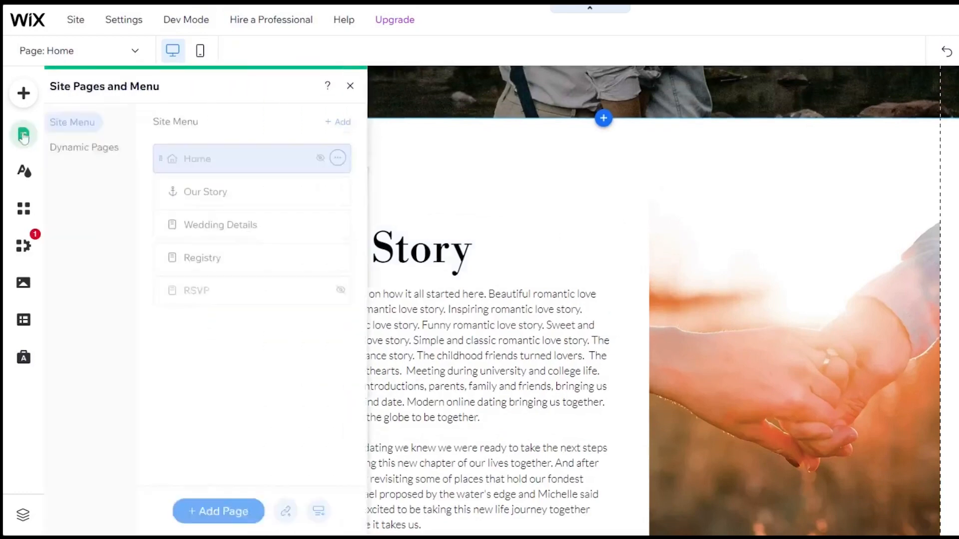
left_click(352, 158)
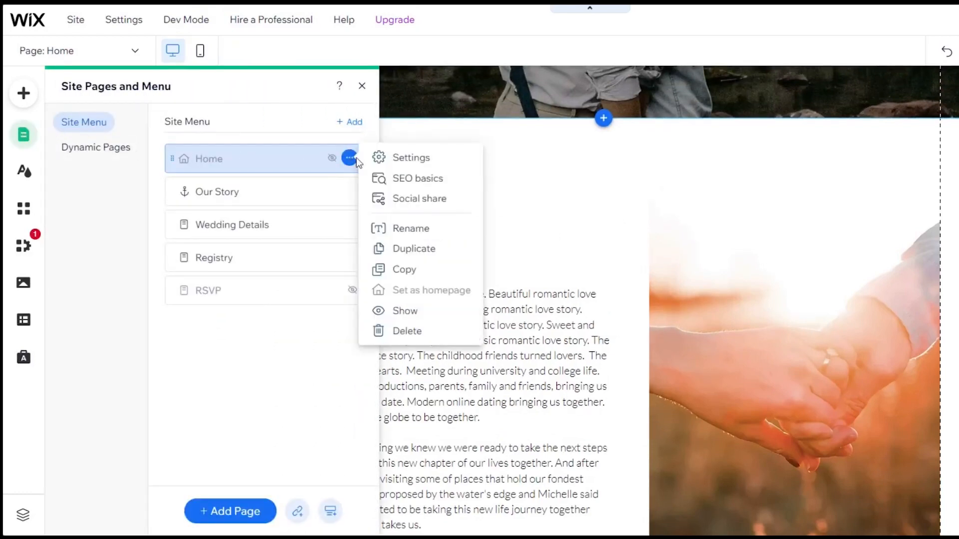
left_click(408, 158)
left_click(495, 121)
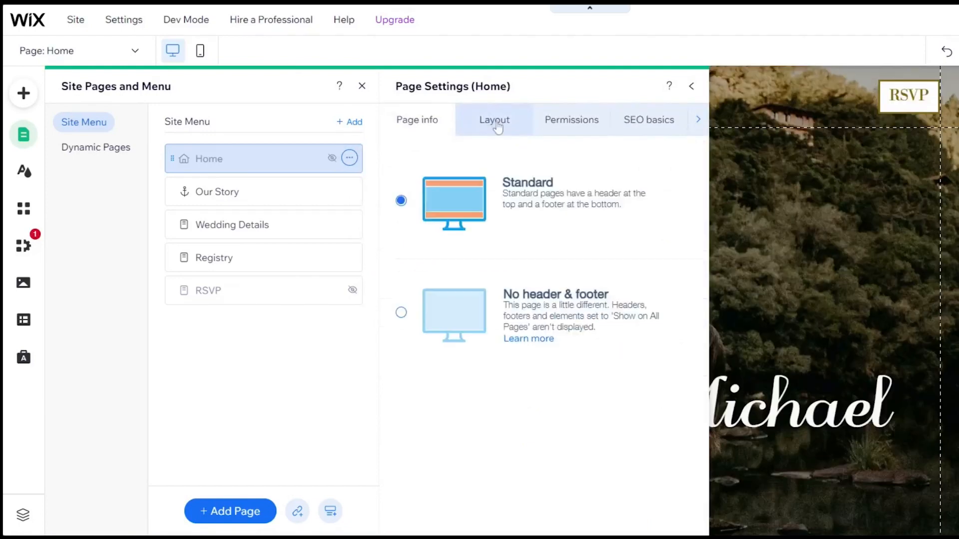
left_click(594, 121)
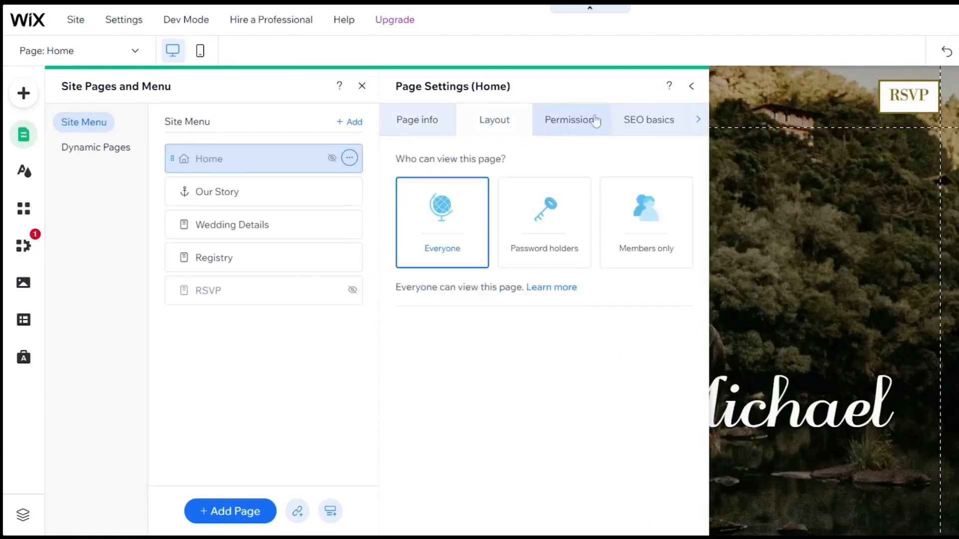
left_click(647, 125)
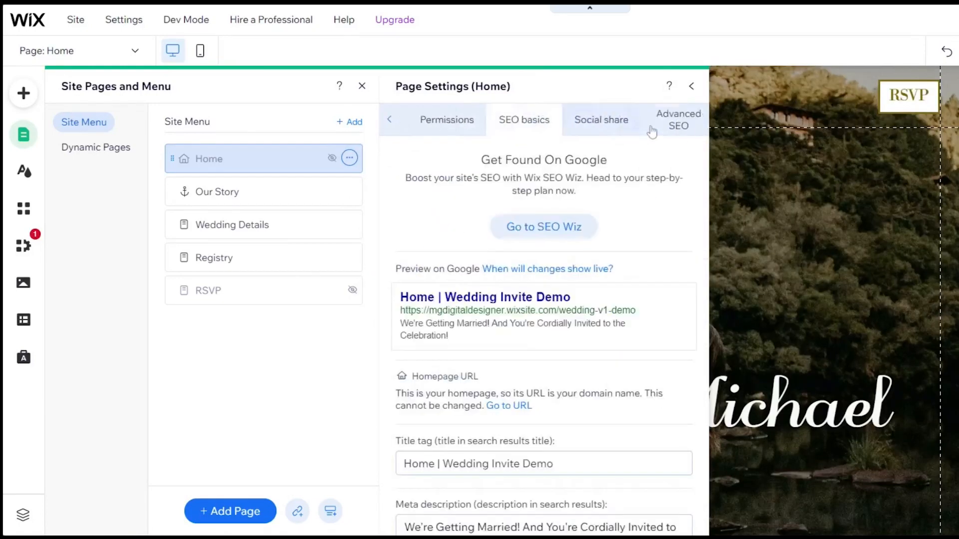
left_click(588, 120)
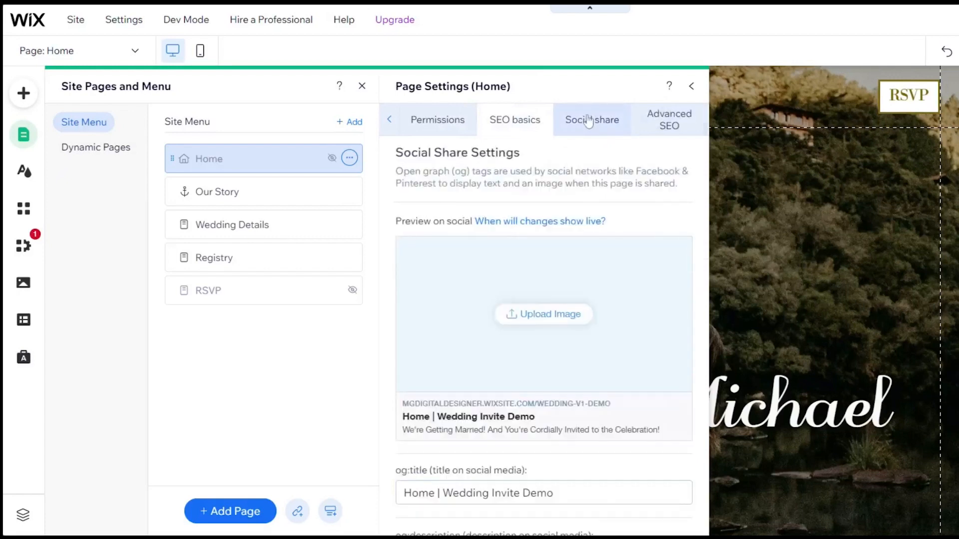
left_click(390, 120)
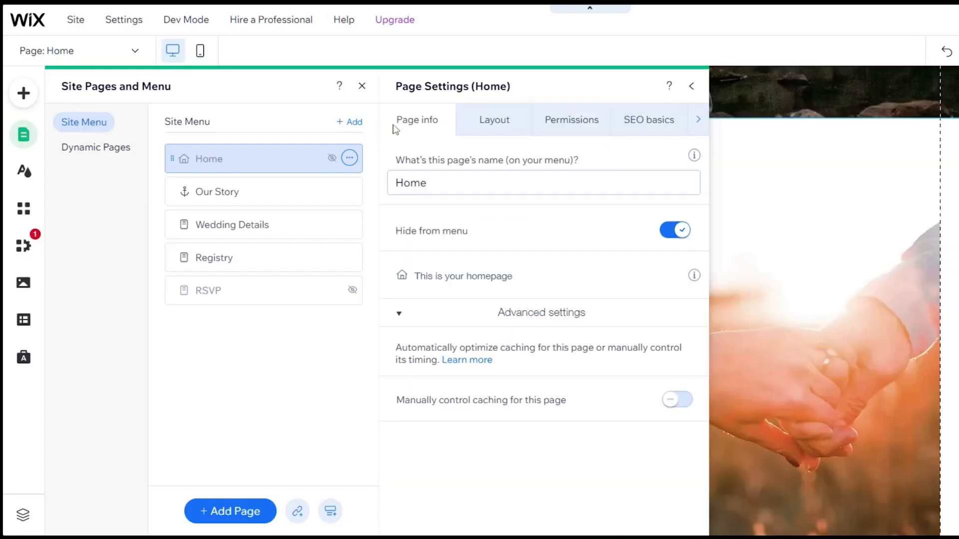
left_click(519, 134)
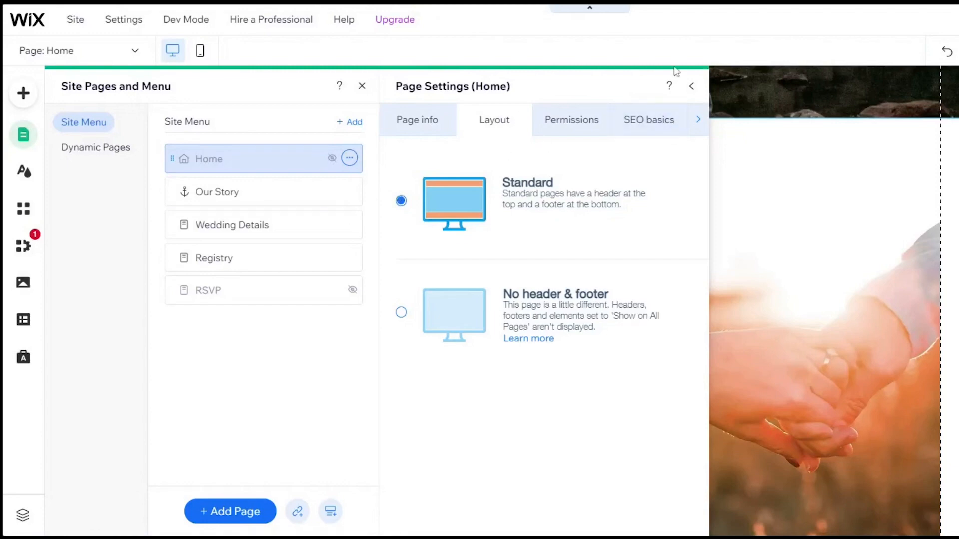
left_click(692, 87)
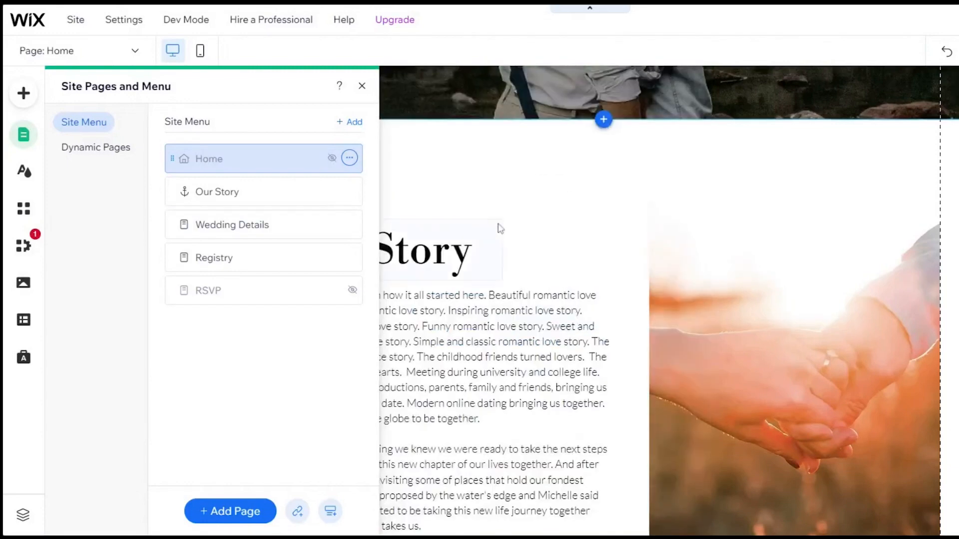
scroll(498, 224, "up", 10)
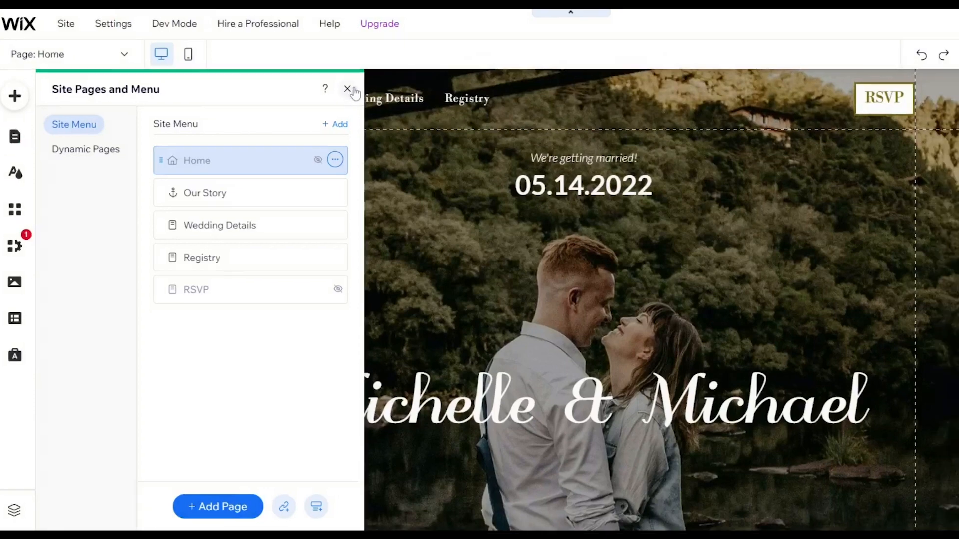
left_click(362, 86)
Step: Check the home page's footer area and open the RSVP page from the site menu
scroll(331, 268, "down", 15)
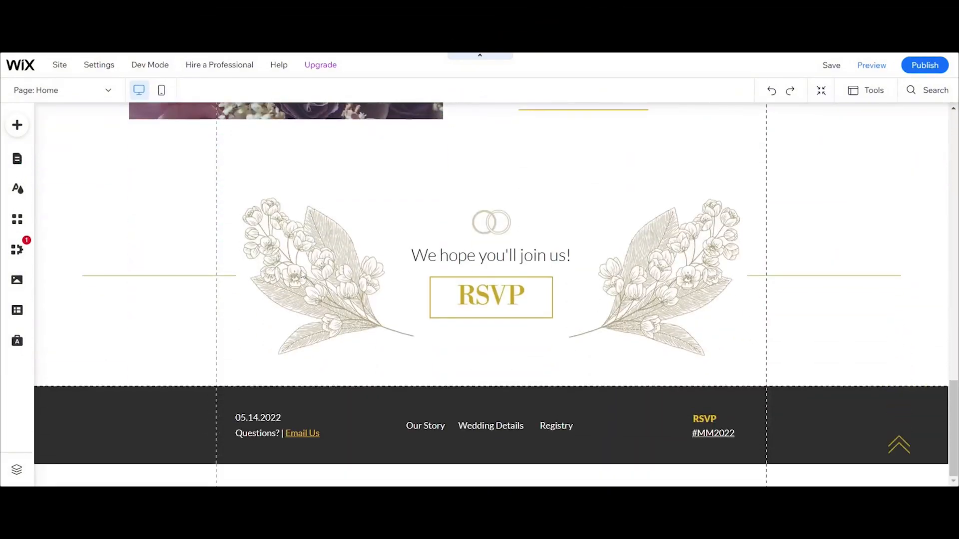
left_click(16, 160)
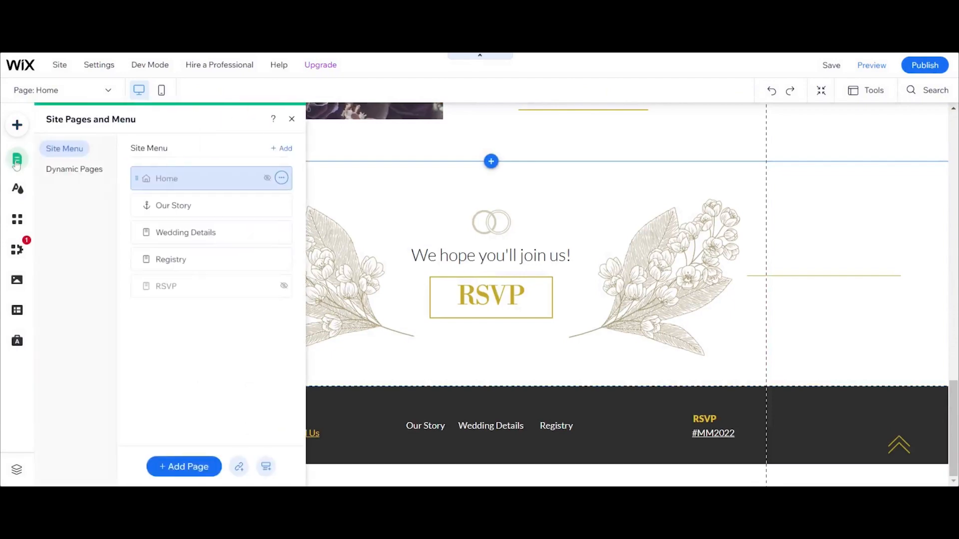
left_click(176, 282)
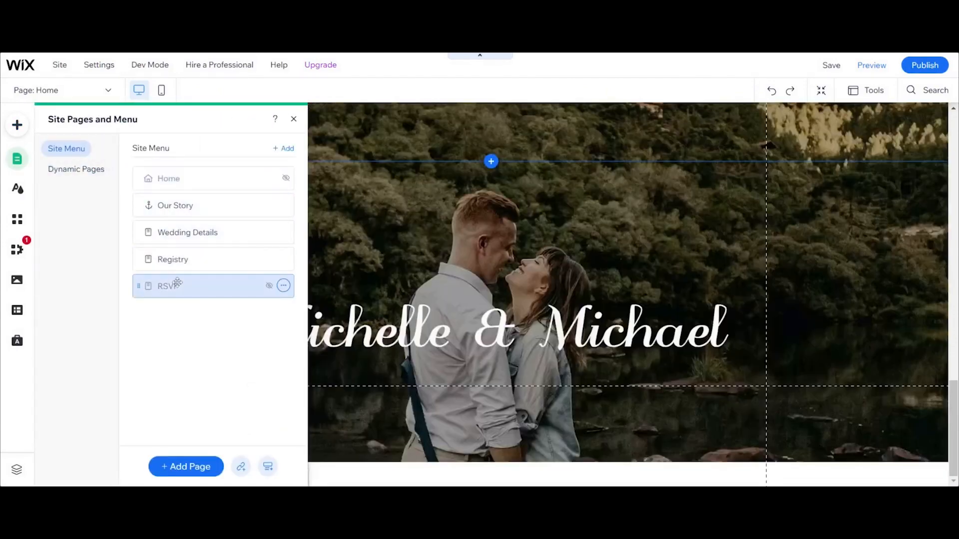
Step: Look over the whole RSVP page, from its footer up to the form heading, with the site pages list closed
scroll(327, 280, "down", 6)
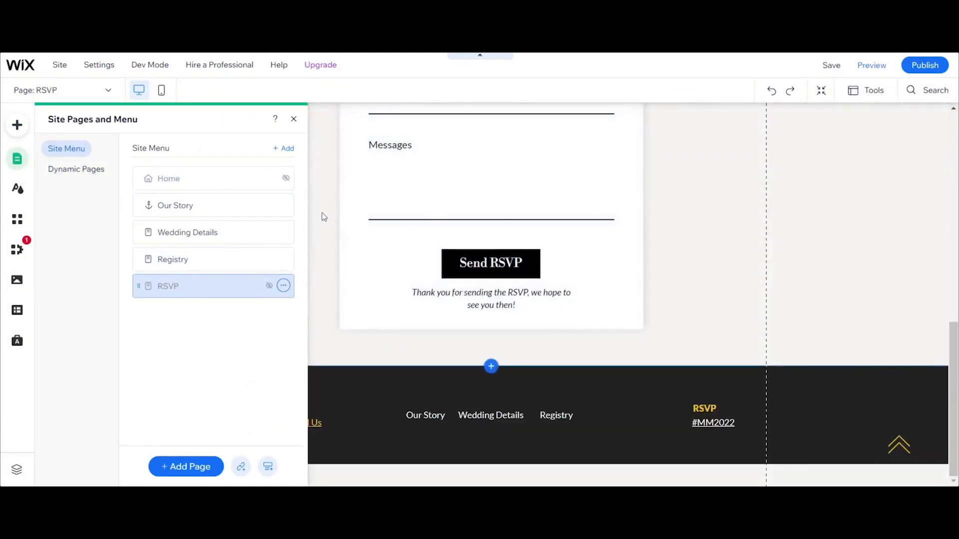
left_click(319, 229)
scroll(318, 230, "up", 8)
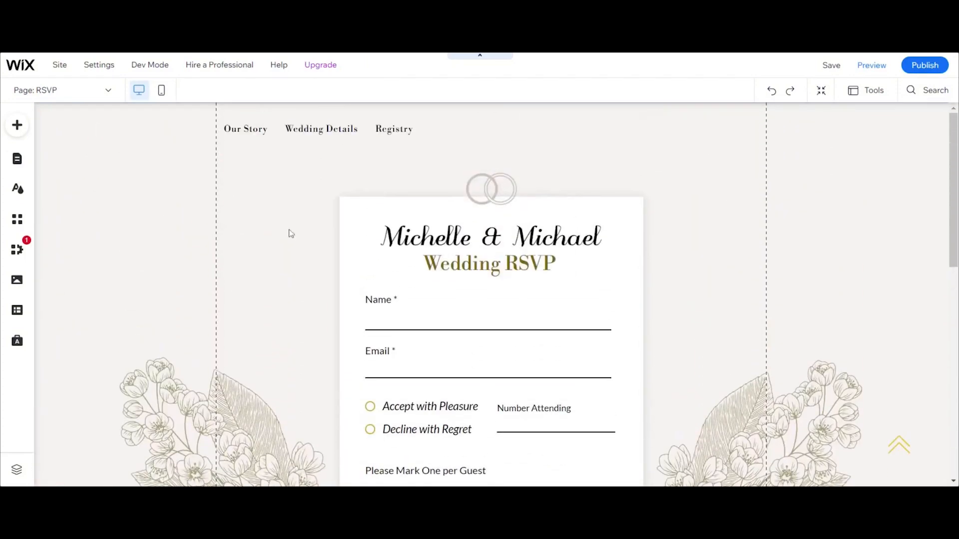
Step: Open the Home page's settings and review its SEO basics, including the Google preview, title tag and meta description
left_click(17, 159)
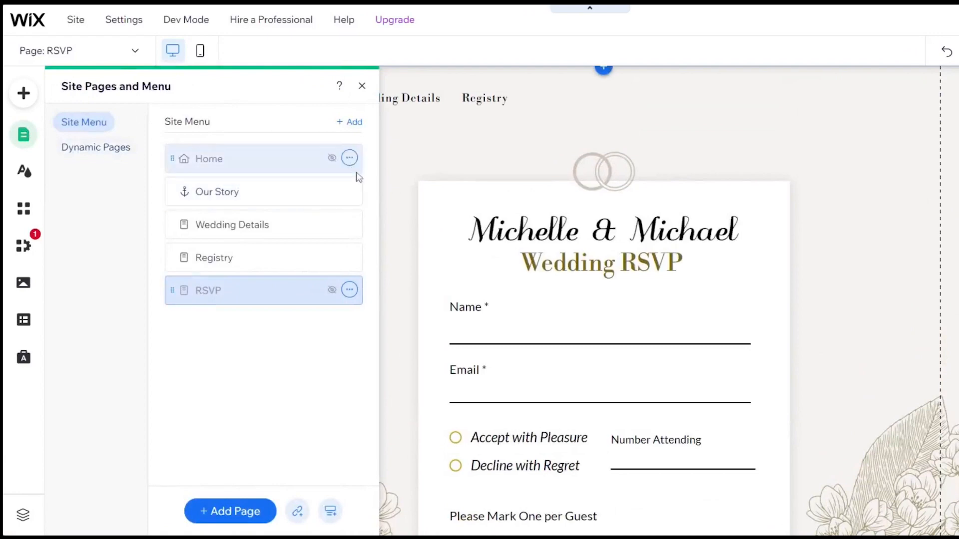
left_click(349, 158)
left_click(392, 158)
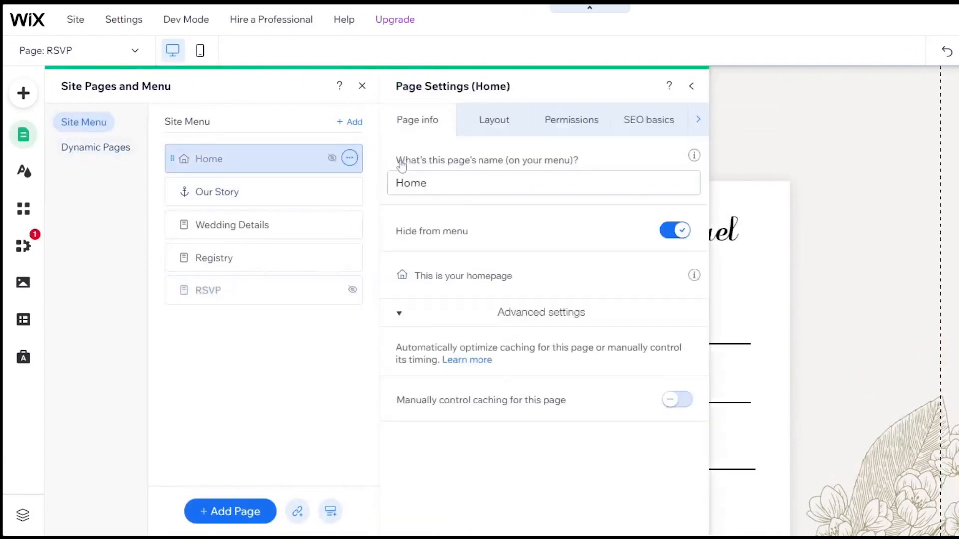
left_click(649, 120)
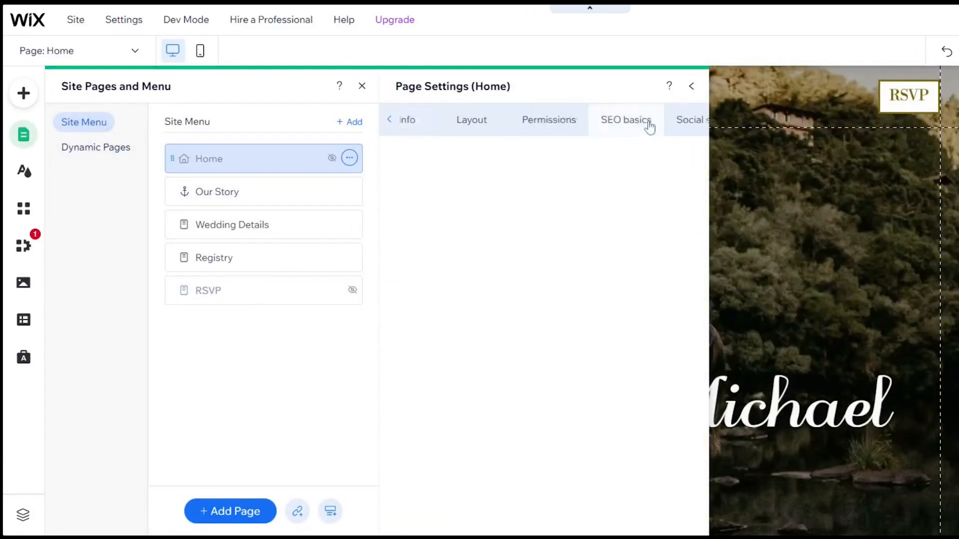
scroll(645, 207, "down", 4)
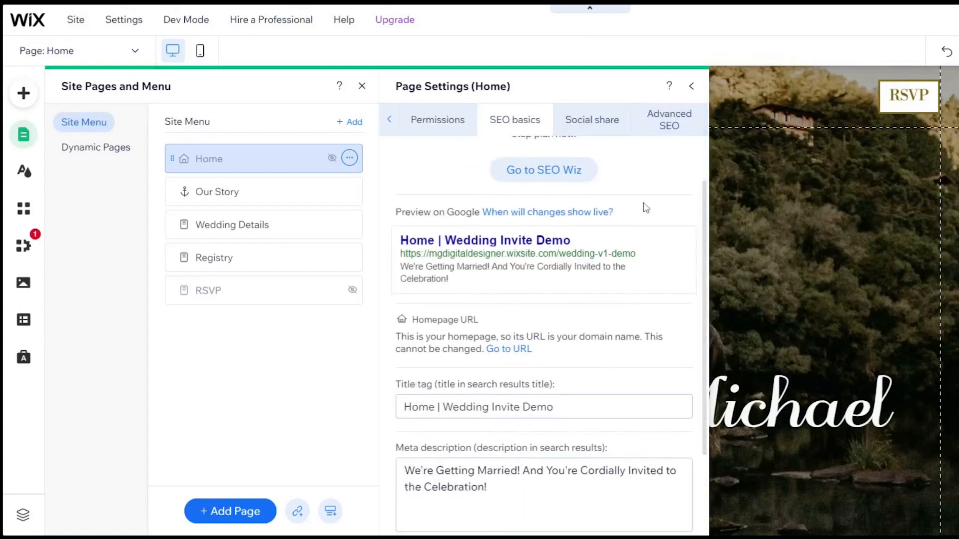
scroll(646, 207, "up", 4)
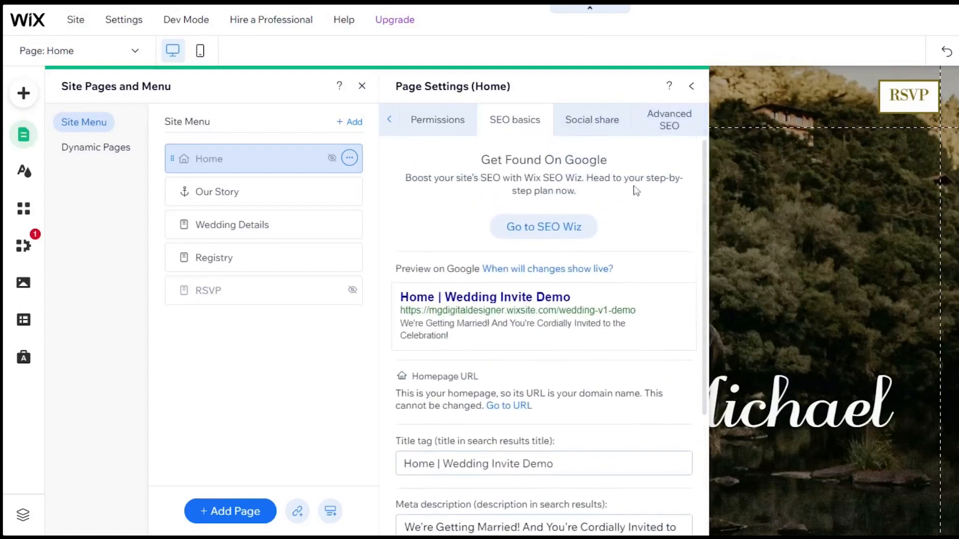
Step: Review the Home page's social share image, title and description settings, and close the page settings and site pages list
left_click(595, 130)
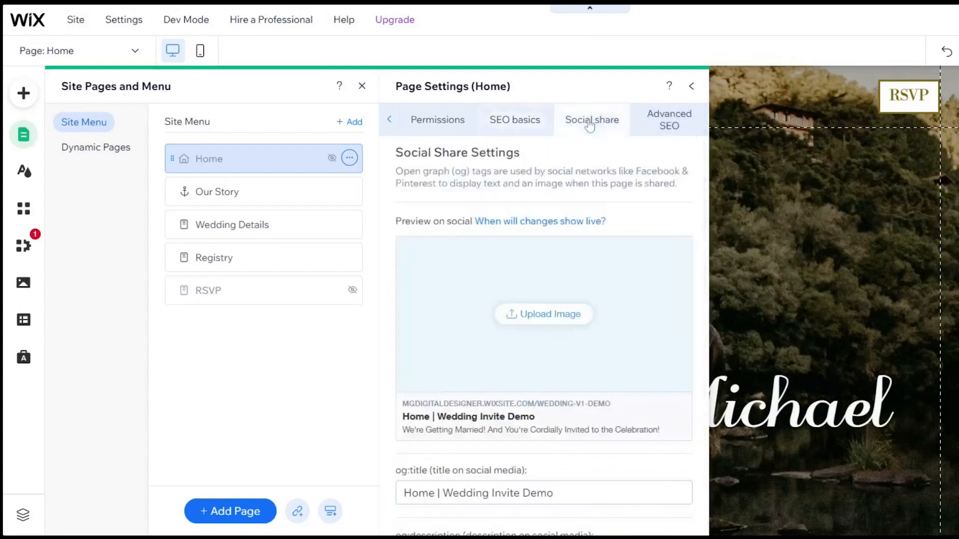
scroll(654, 238, "down", 3)
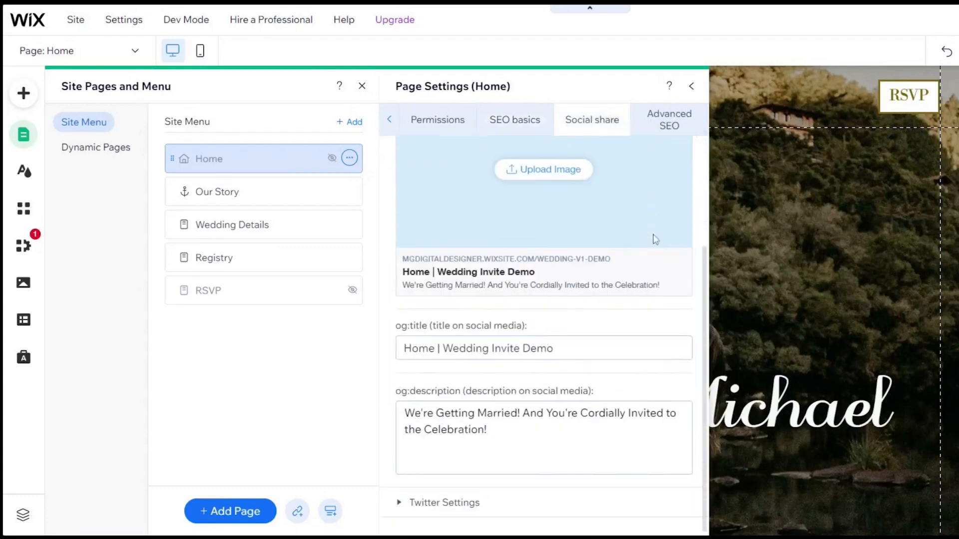
scroll(655, 239, "up", 3)
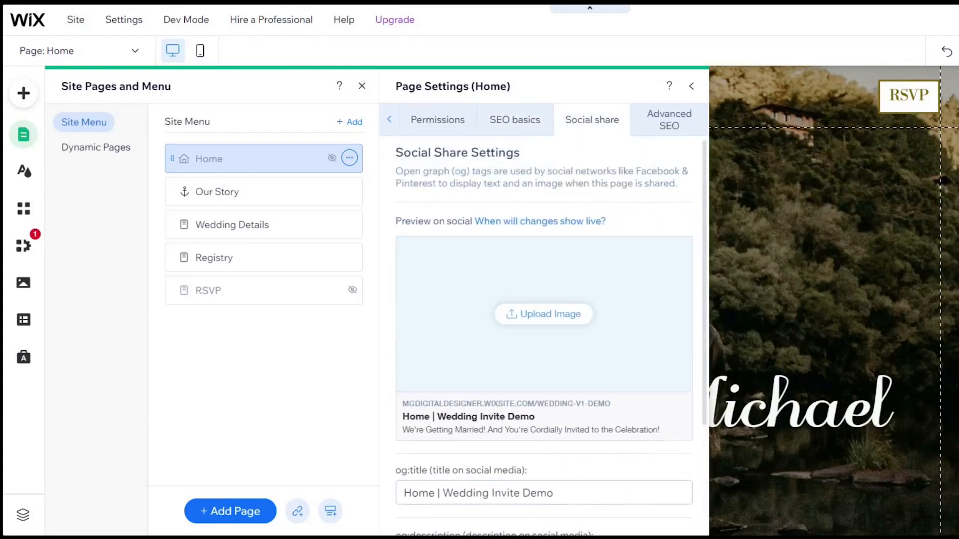
left_click(691, 86)
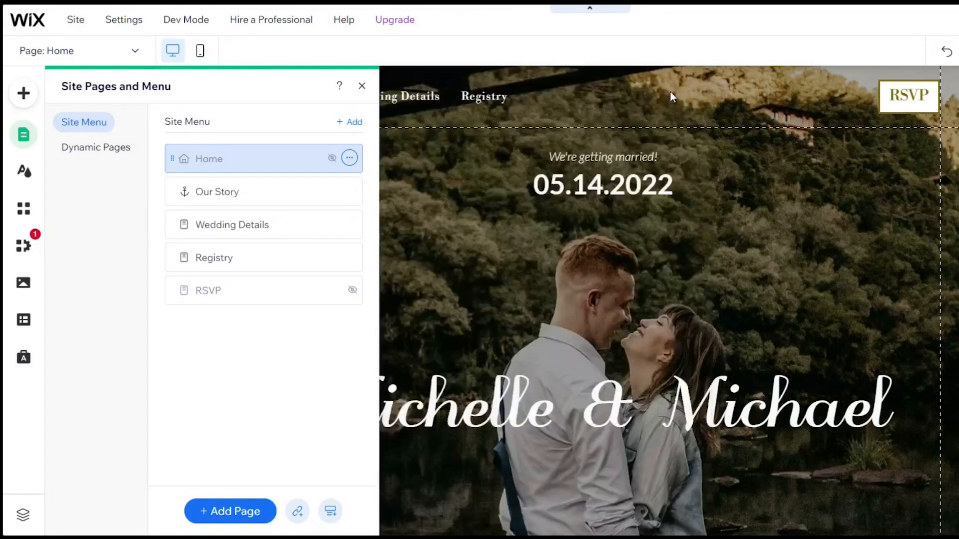
left_click(362, 85)
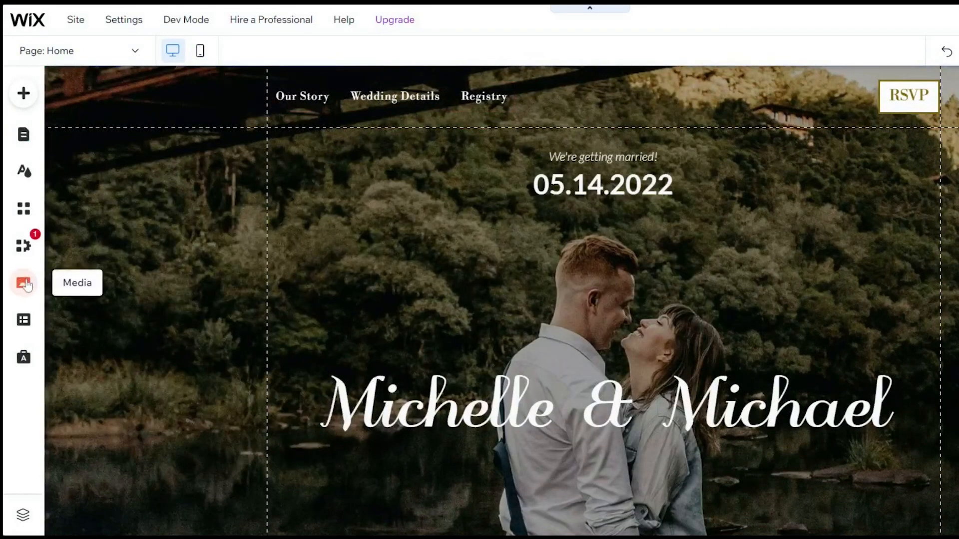
Step: Browse the site's media sources, from upload options and site files to free Wix and Shutterstock images and videos
left_click(25, 284)
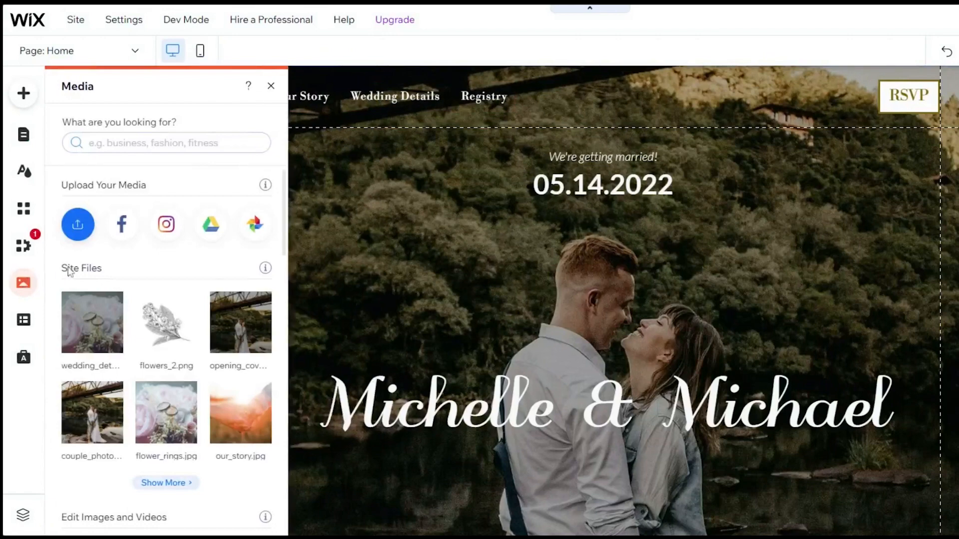
scroll(106, 260, "down", 3)
scroll(107, 264, "down", 8)
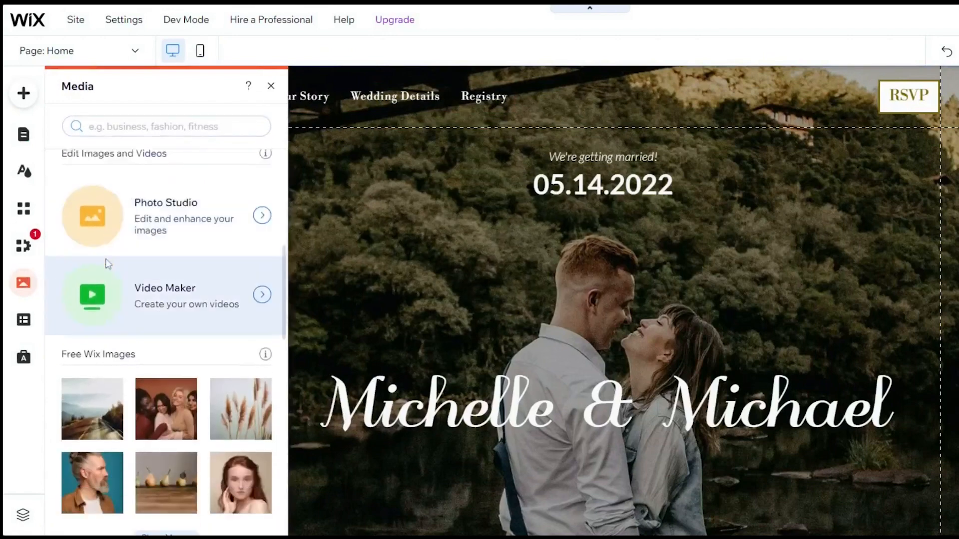
scroll(174, 342, "down", 8)
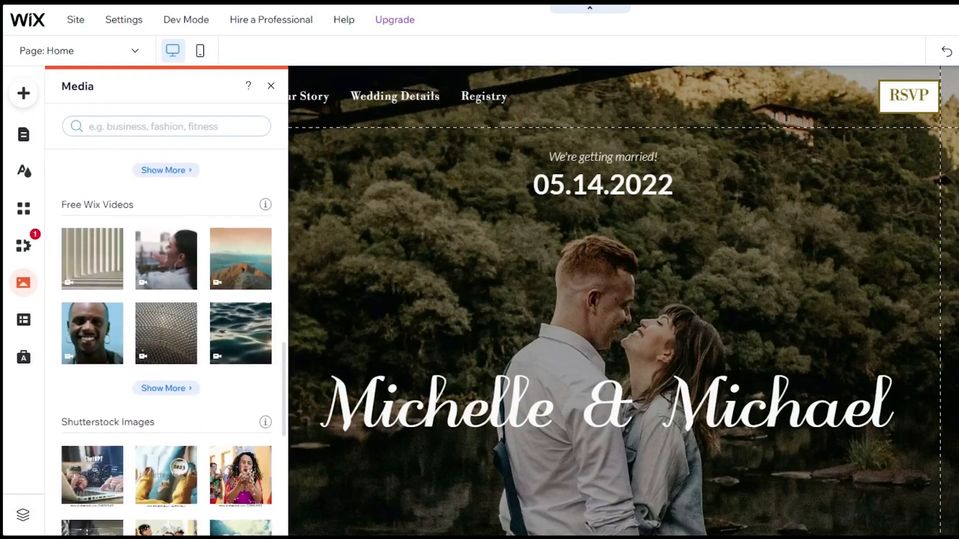
scroll(166, 325, "down", 2)
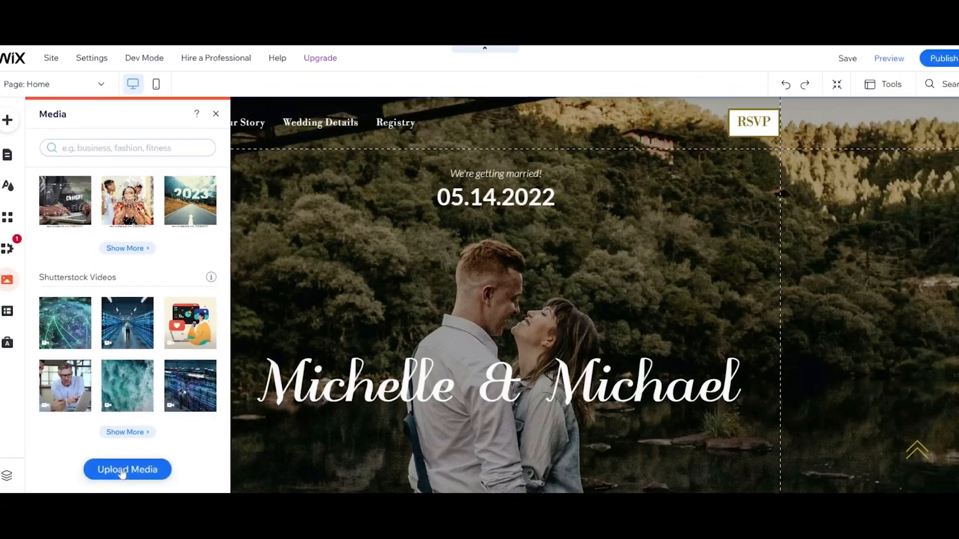
Step: Check the media upload sources and the uploaded site files, and return to the page without adding anything
left_click(160, 512)
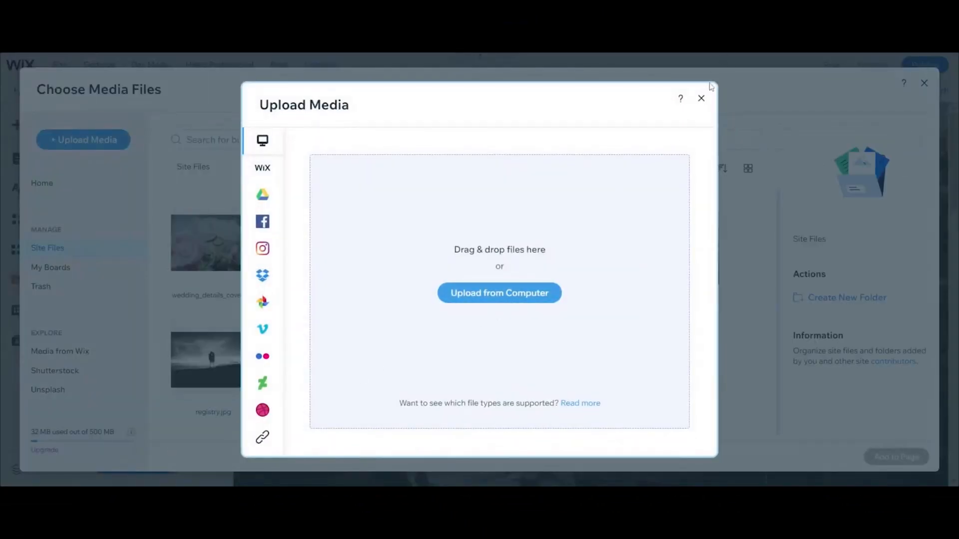
left_click(702, 99)
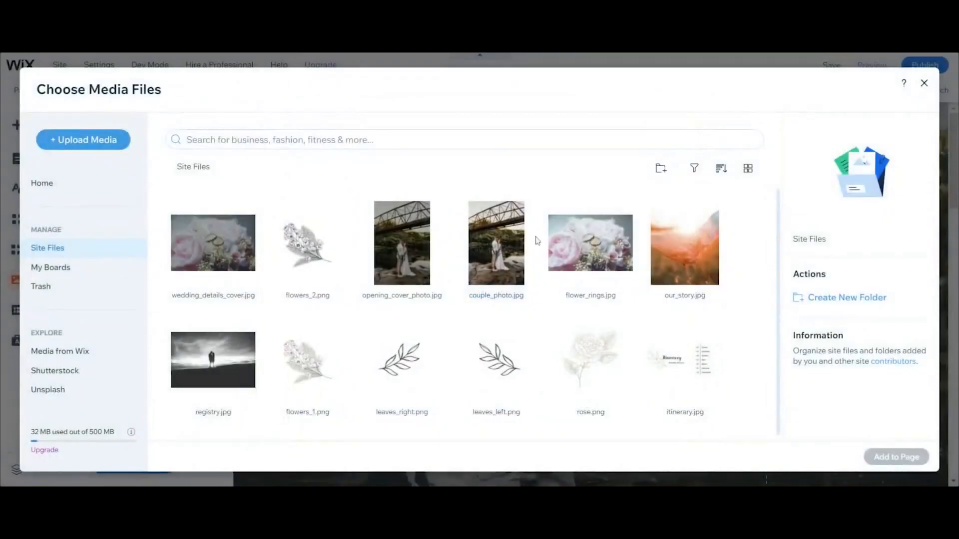
scroll(502, 343, "down", 1)
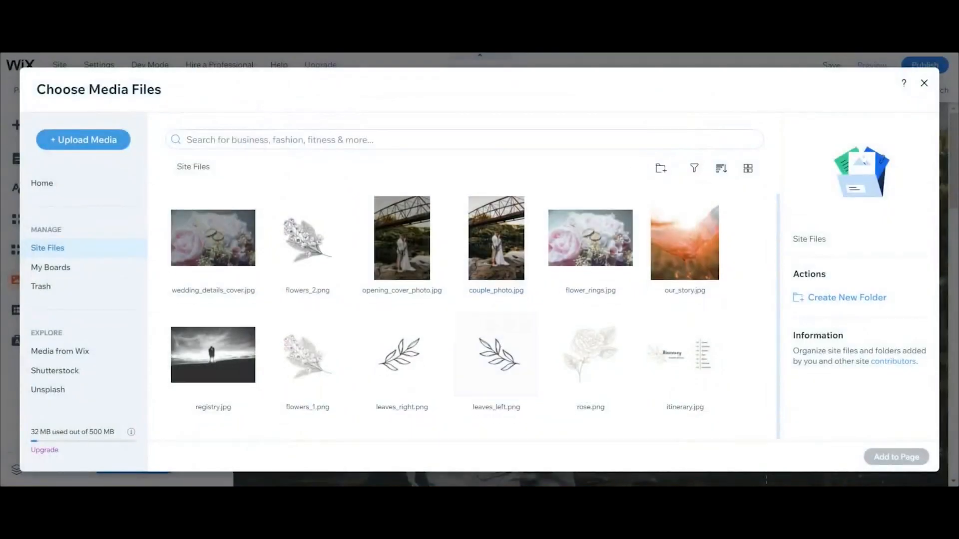
left_click(924, 83)
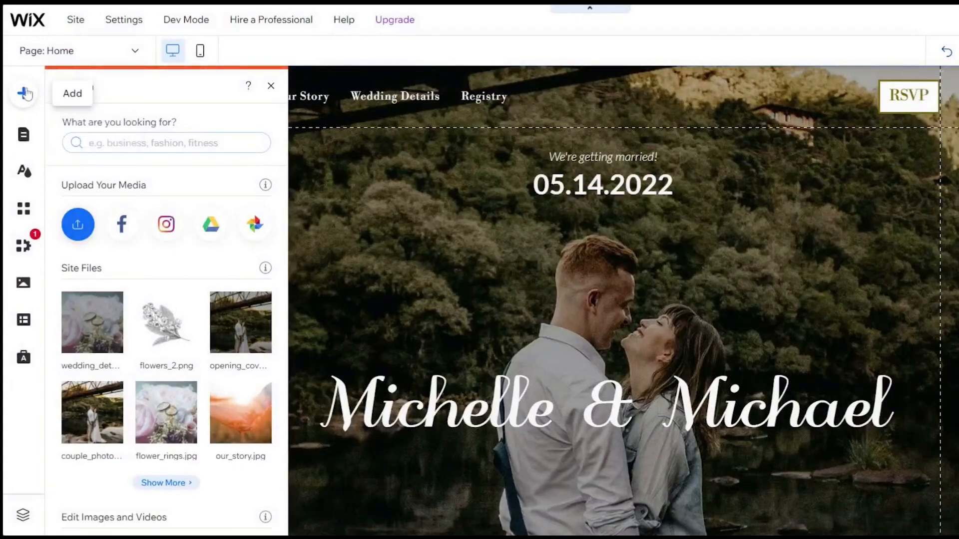
Step: Look at how to upload images from the computer through the image elements, and close without adding one
left_click(25, 94)
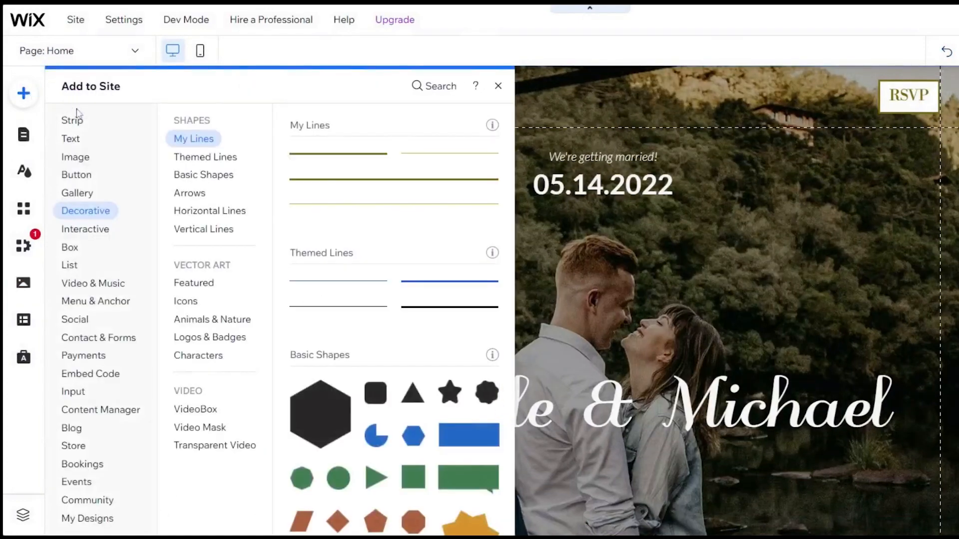
left_click(80, 157)
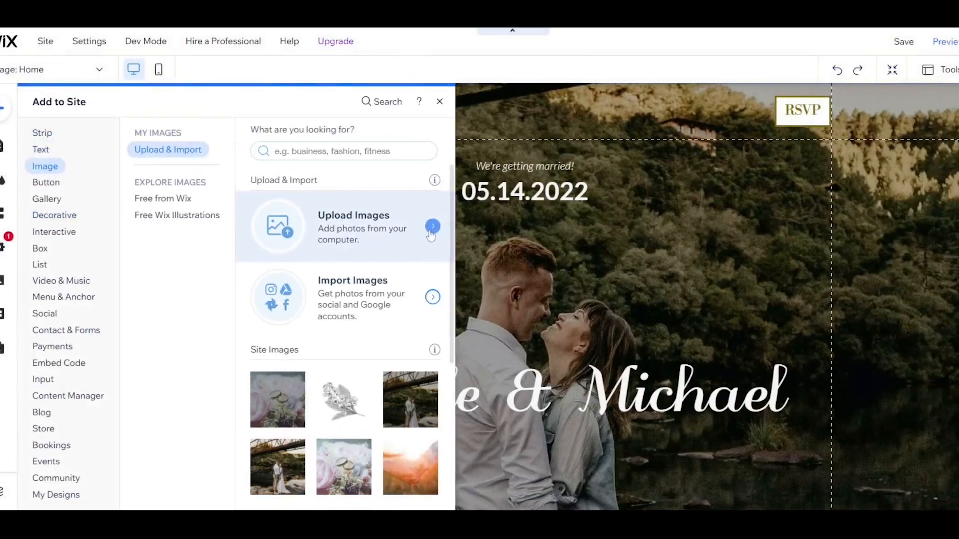
left_click(502, 223)
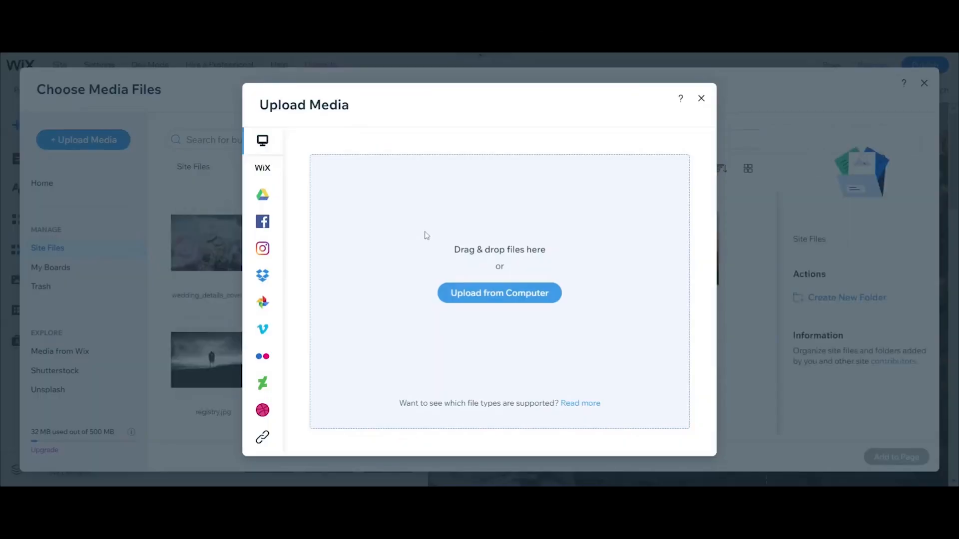
left_click(701, 99)
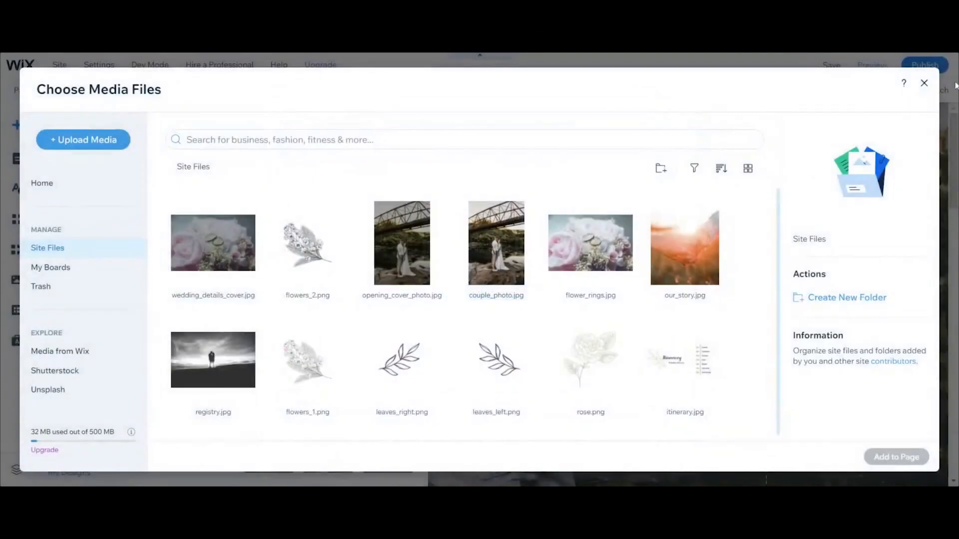
left_click(924, 84)
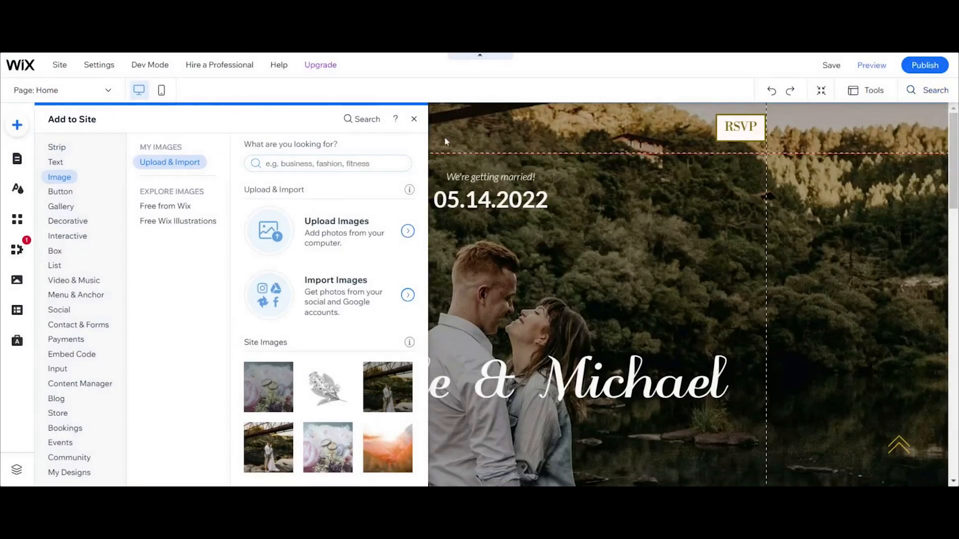
left_click(414, 119)
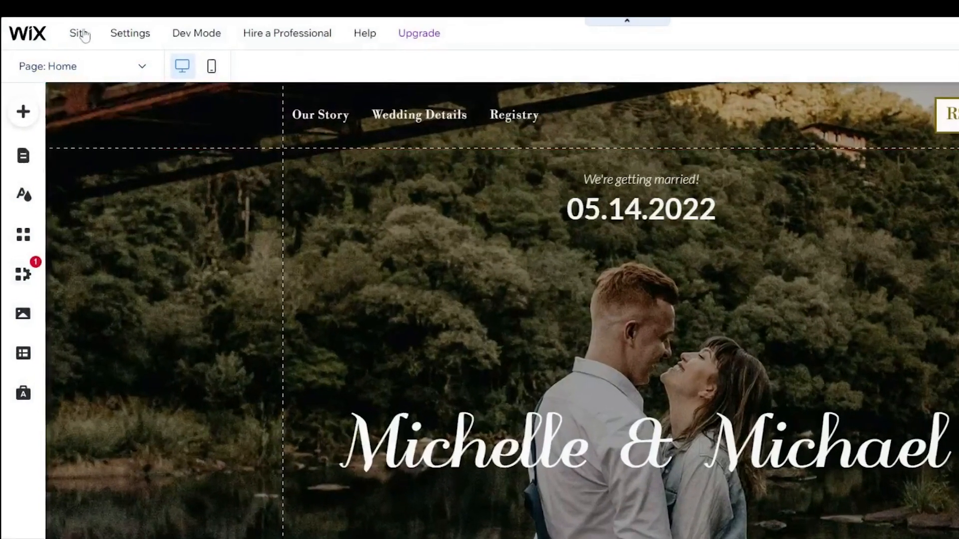
Step: Review the available site actions, the site settings options and the page switcher's list of pages
left_click(59, 64)
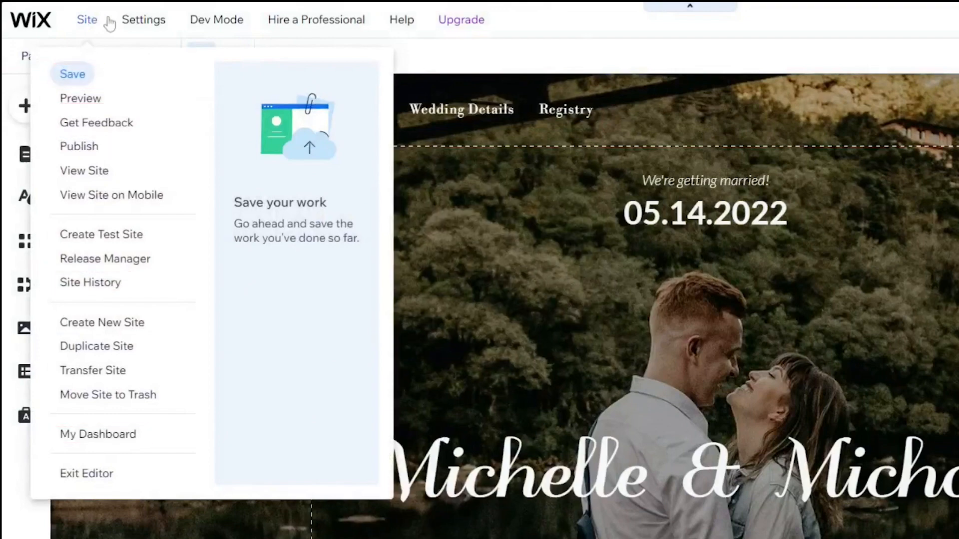
mouse_move(150, 24)
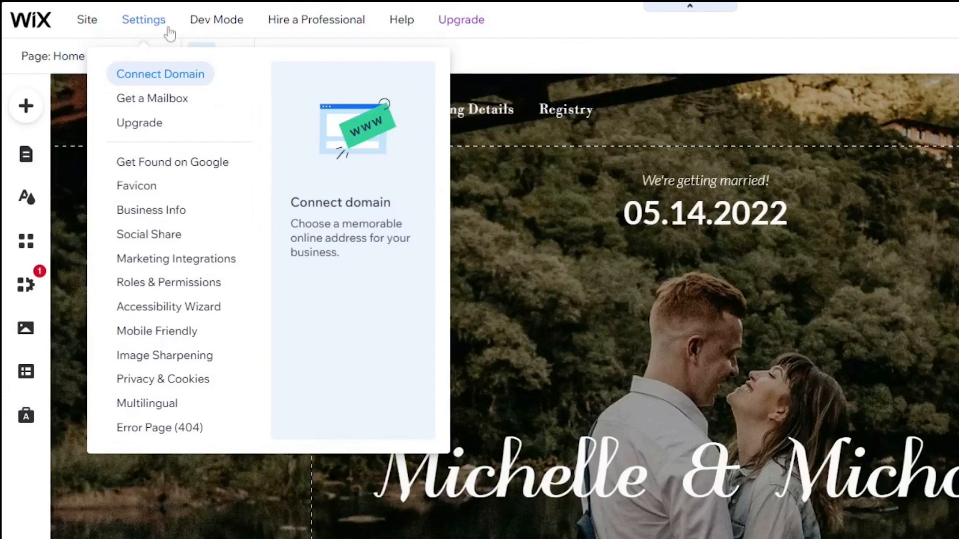
mouse_move(223, 17)
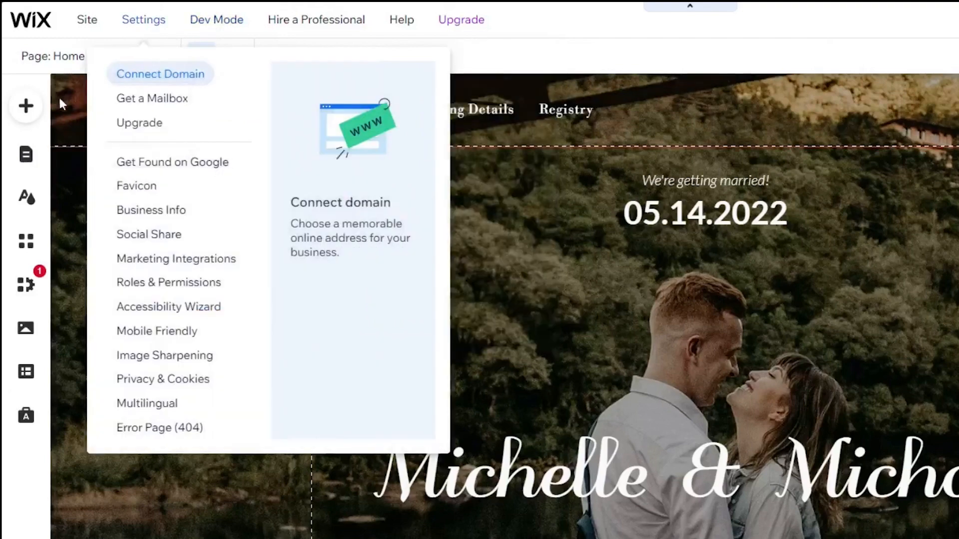
left_click(67, 106)
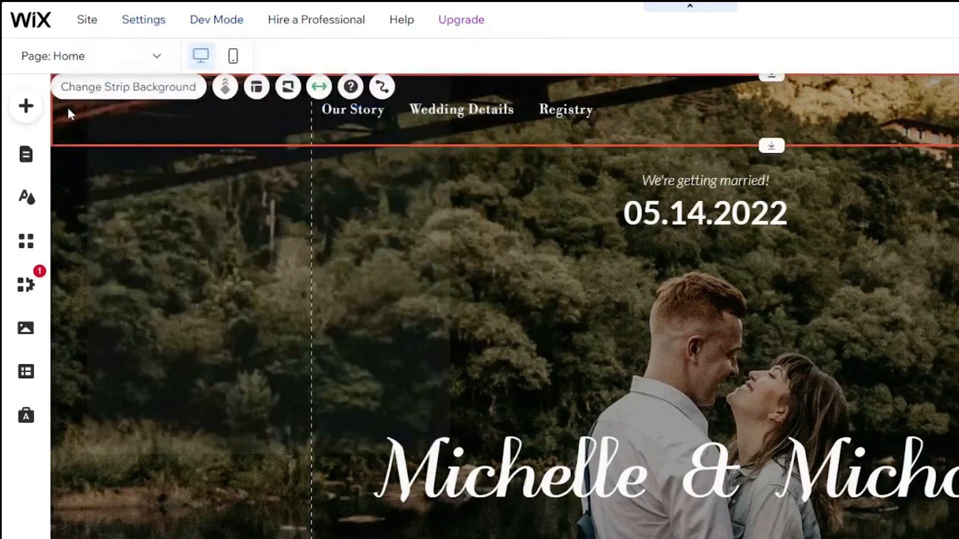
left_click(154, 57)
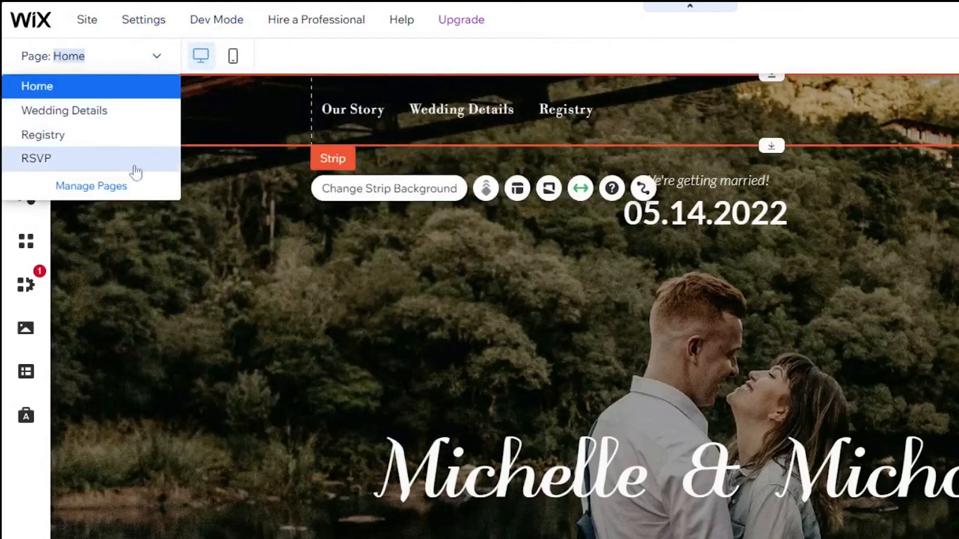
left_click(210, 78)
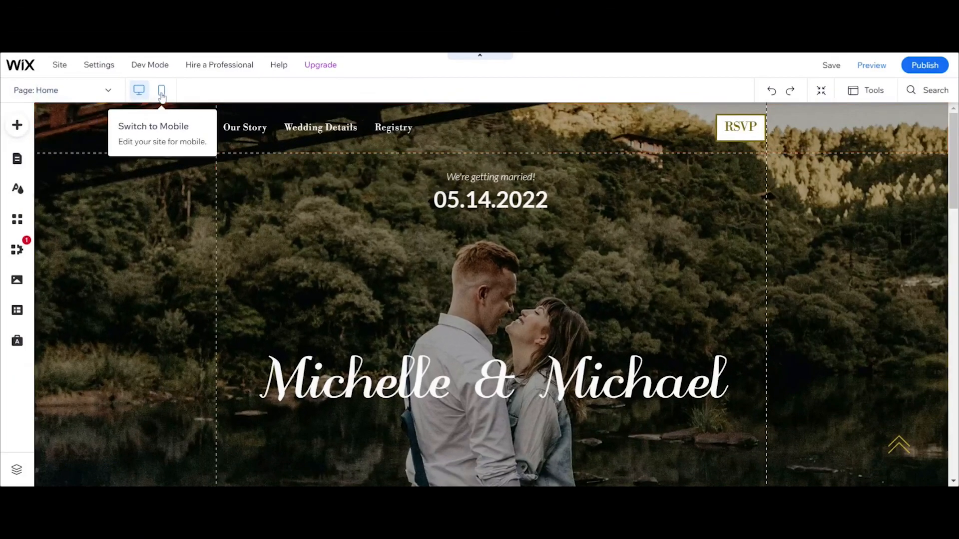
Step: Switch to the mobile version of the site and look over the home page's mobile layout down through Our Story
left_click(234, 63)
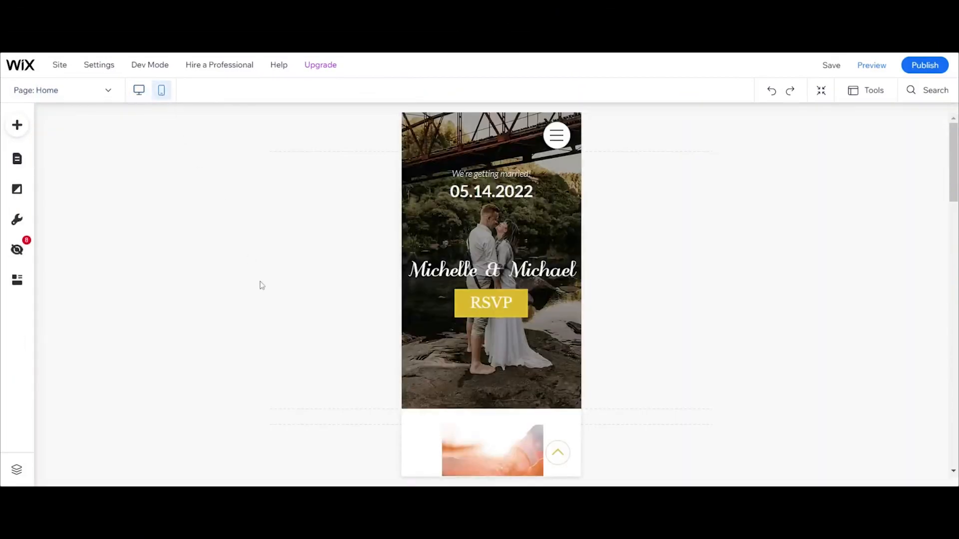
scroll(260, 286, "down", 10)
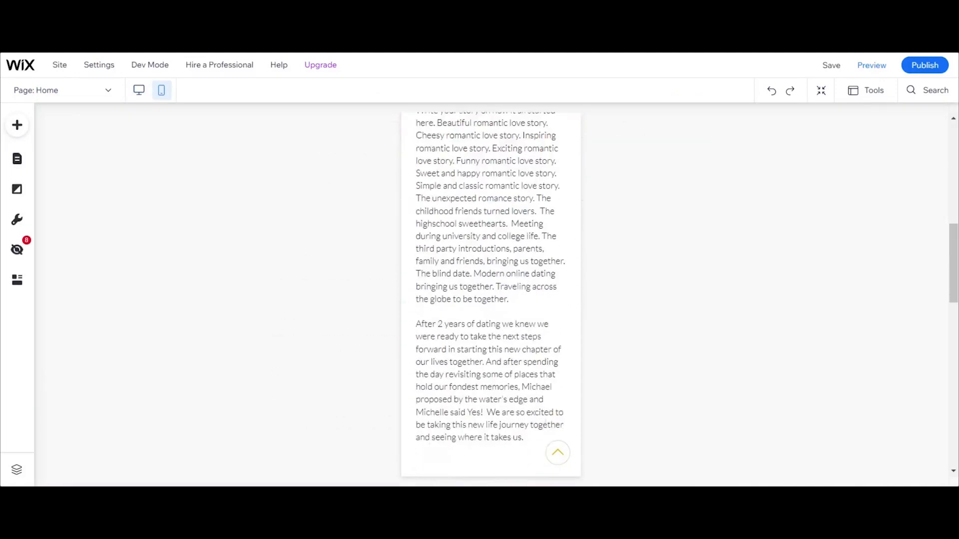
scroll(491, 295, "down", 4)
scroll(491, 295, "up", 9)
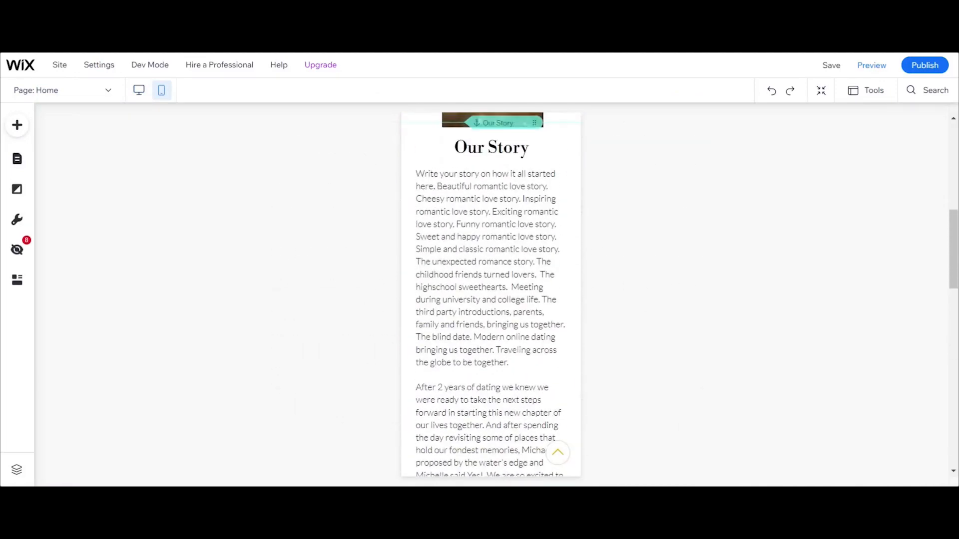
Step: Look over the home page's full mobile layout down to the footer, and return to the desktop version
scroll(491, 294, "up", 5)
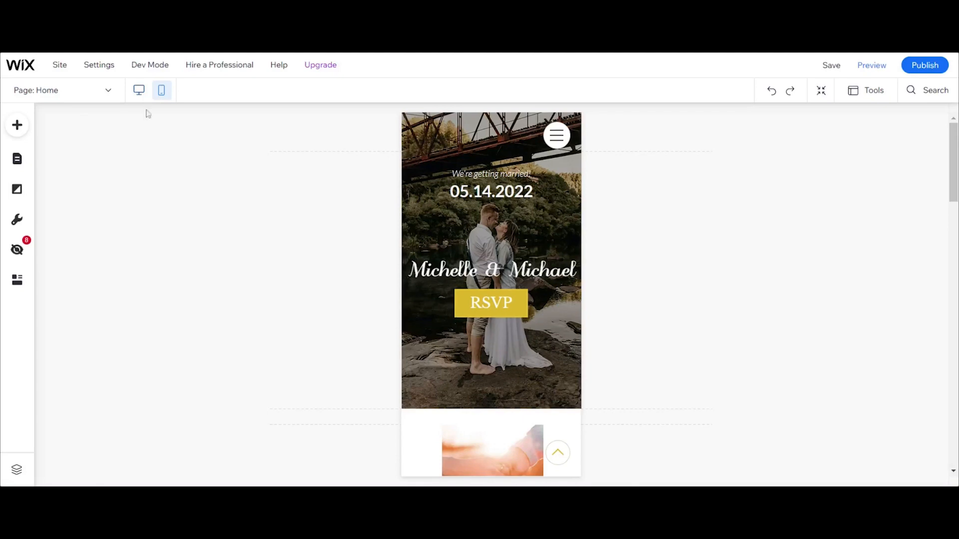
scroll(195, 276, "down", 5)
scroll(196, 276, "down", 10)
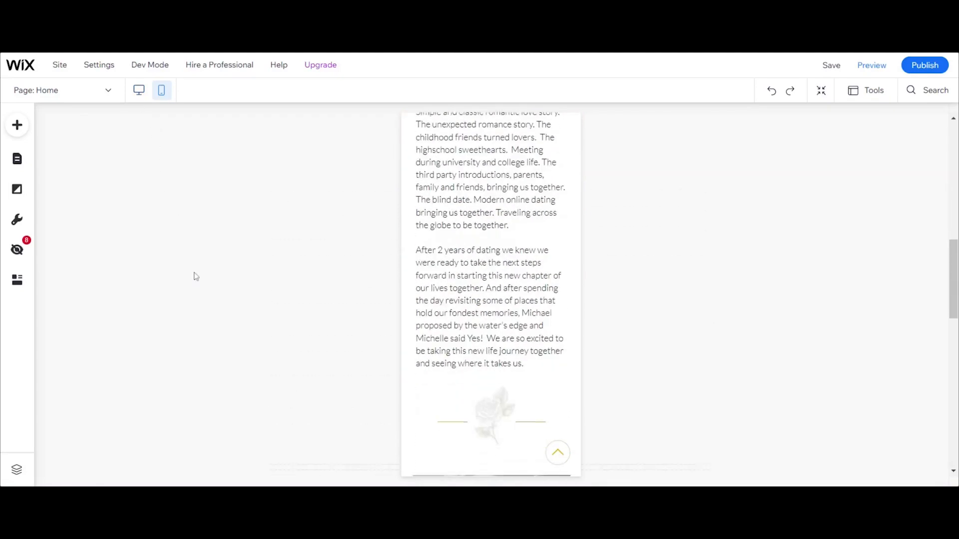
scroll(491, 295, "down", 2)
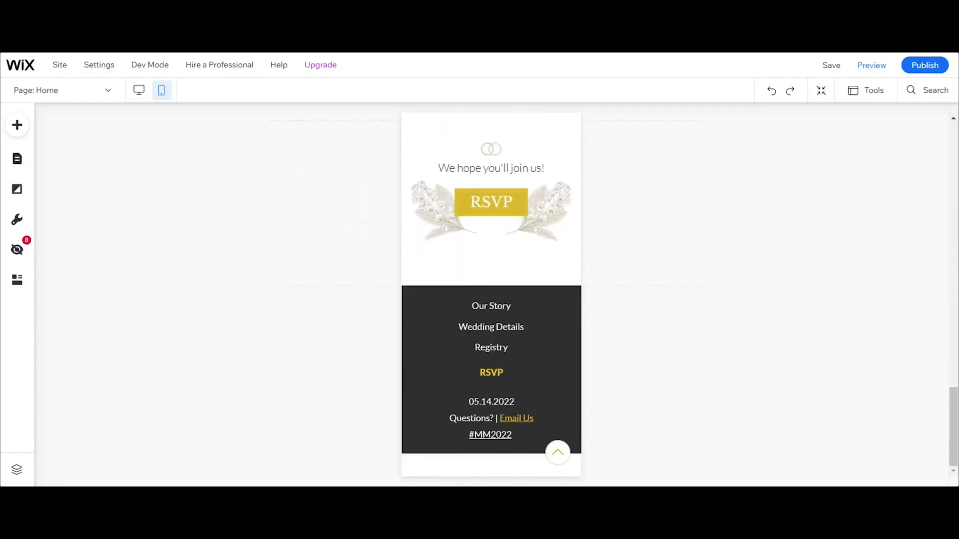
scroll(491, 295, "up", 12)
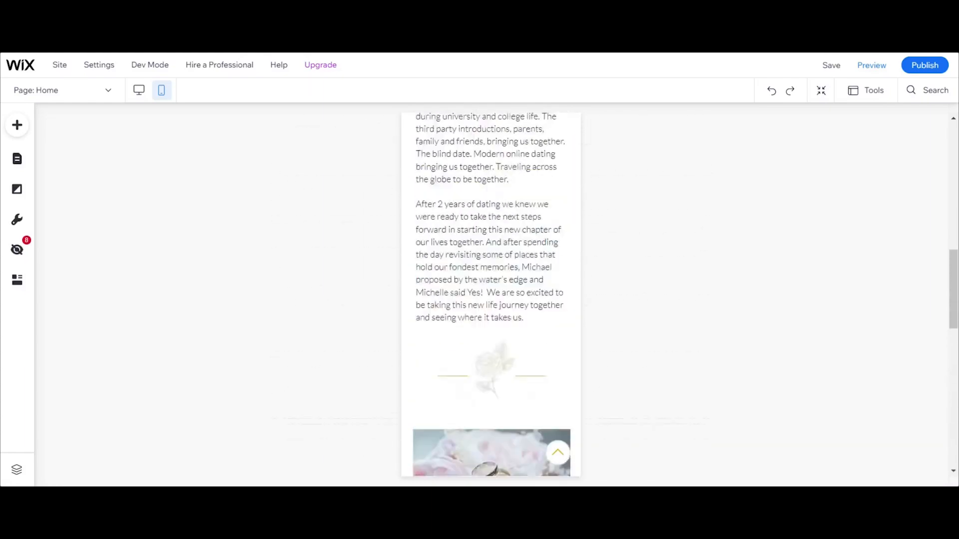
scroll(191, 255, "up", 6)
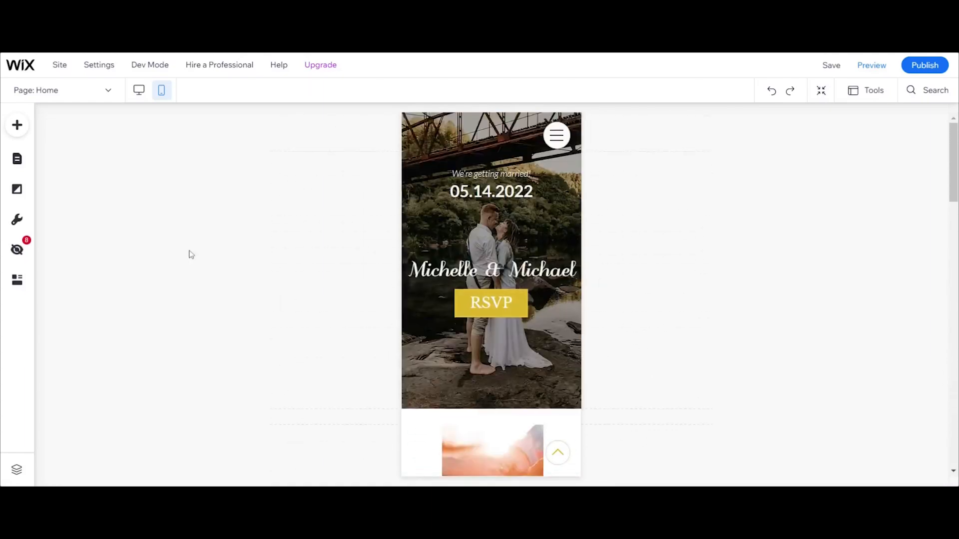
left_click(140, 92)
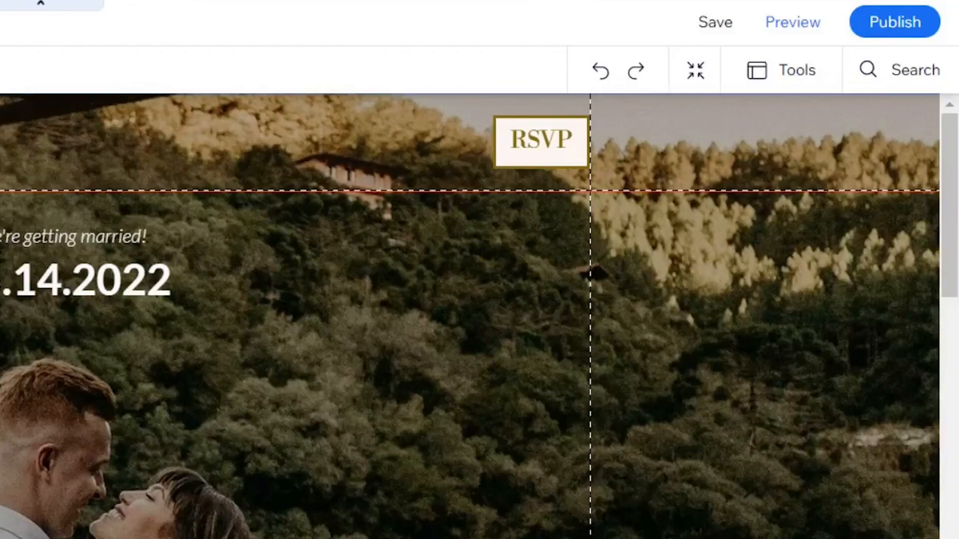
Step: Preview the desktop site from the header through Wedding Details to the footer, and return to the editor
left_click(804, 31)
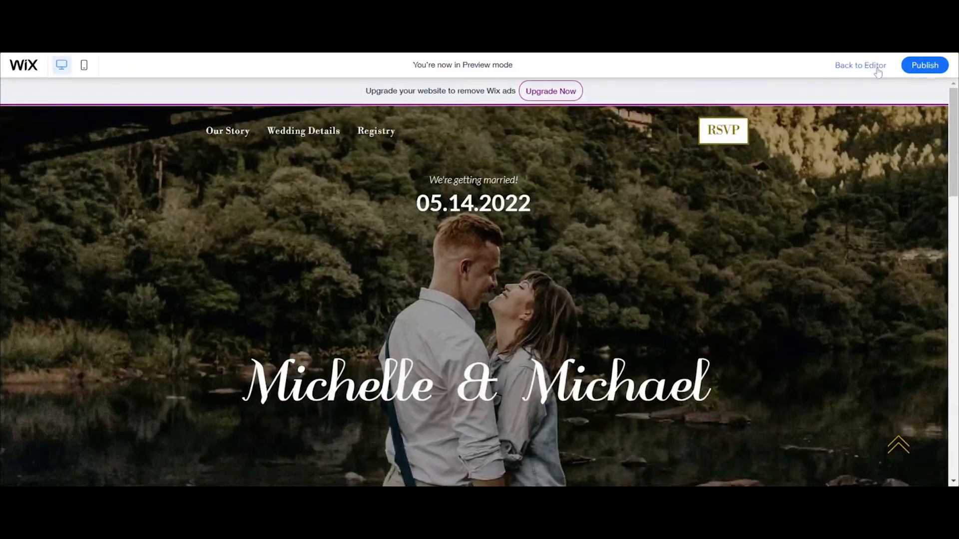
scroll(883, 229, "down", 3)
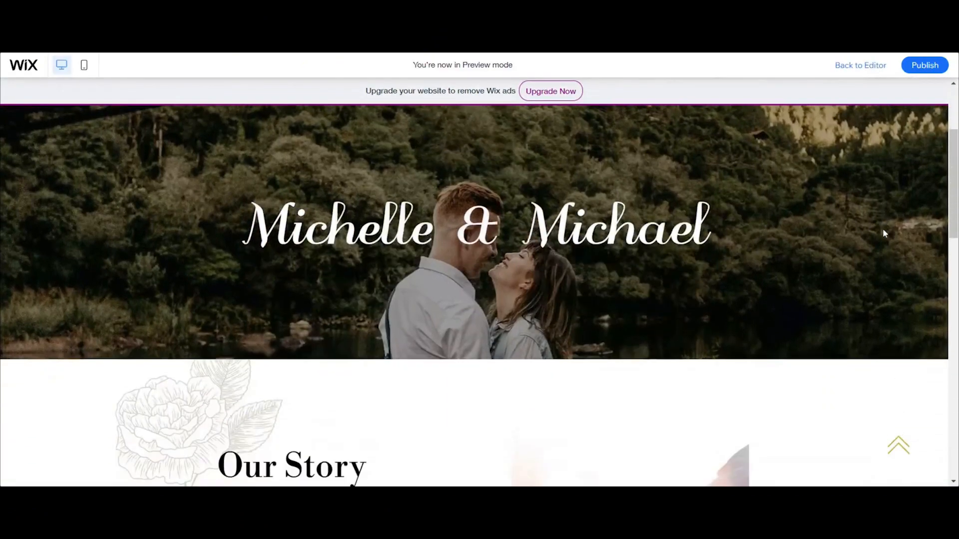
scroll(882, 228, "down", 10)
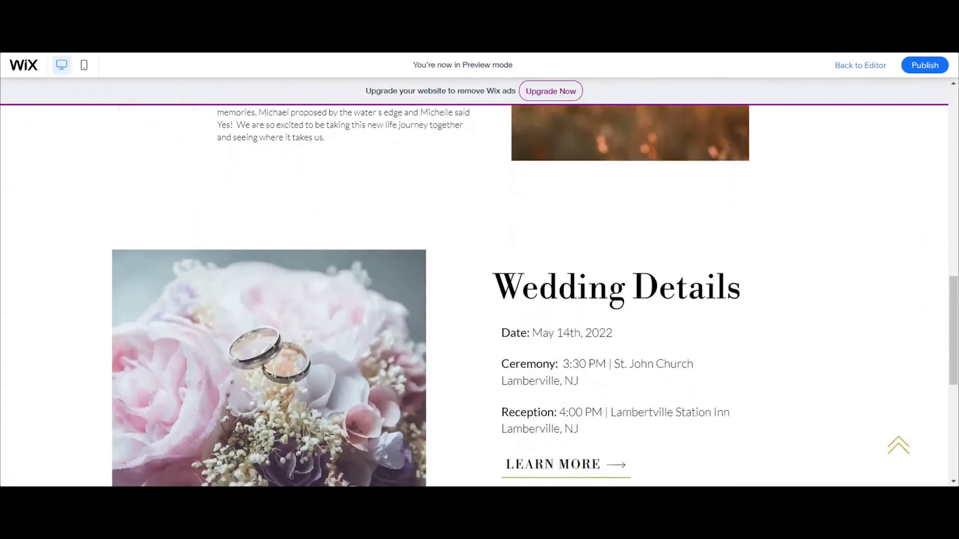
scroll(867, 196, "down", 7)
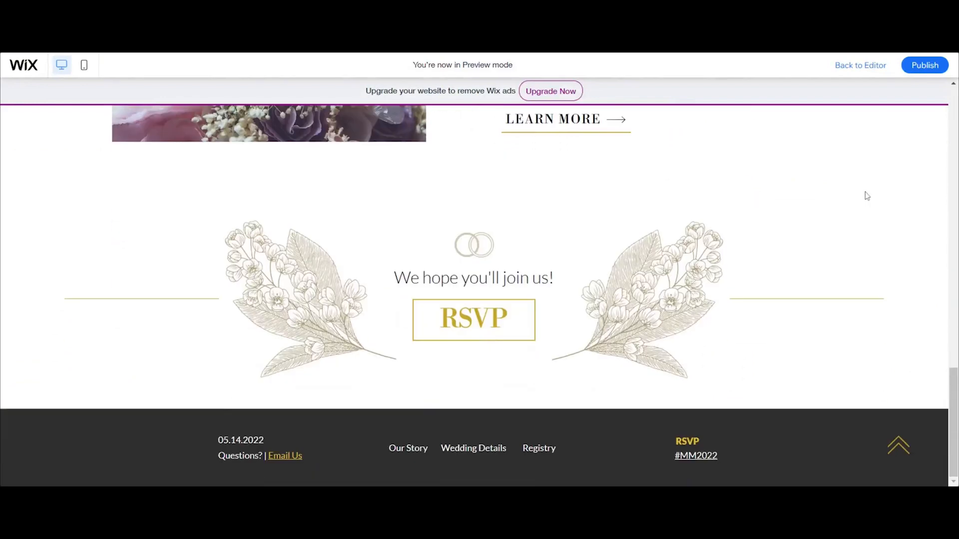
left_click(855, 64)
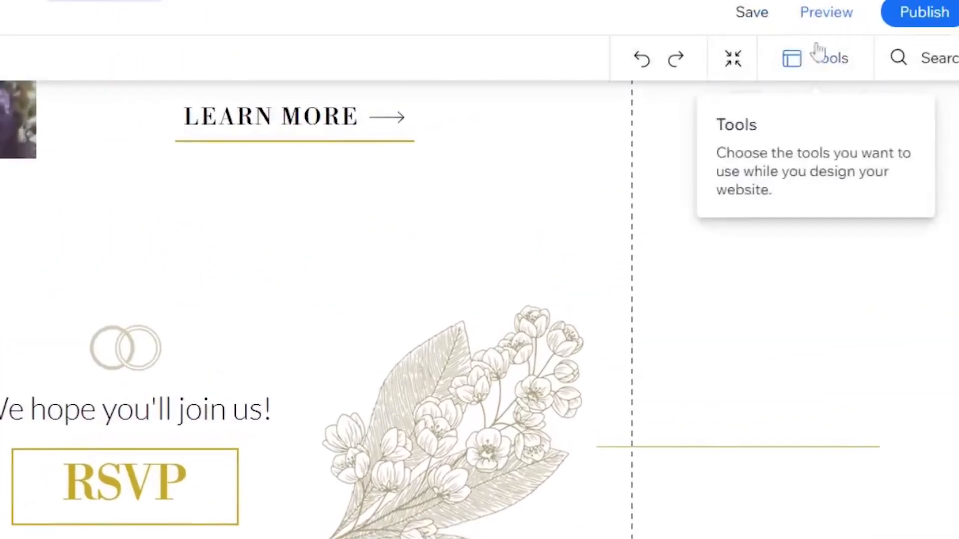
Step: View the home page in Zoom Out mode, look over its sections, and exit the mode
mouse_move(930, 69)
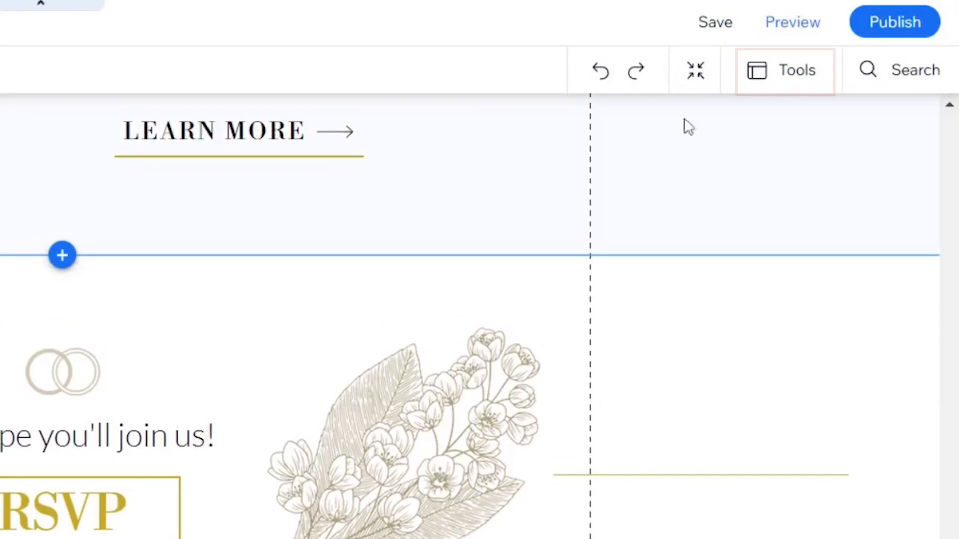
left_click(694, 73)
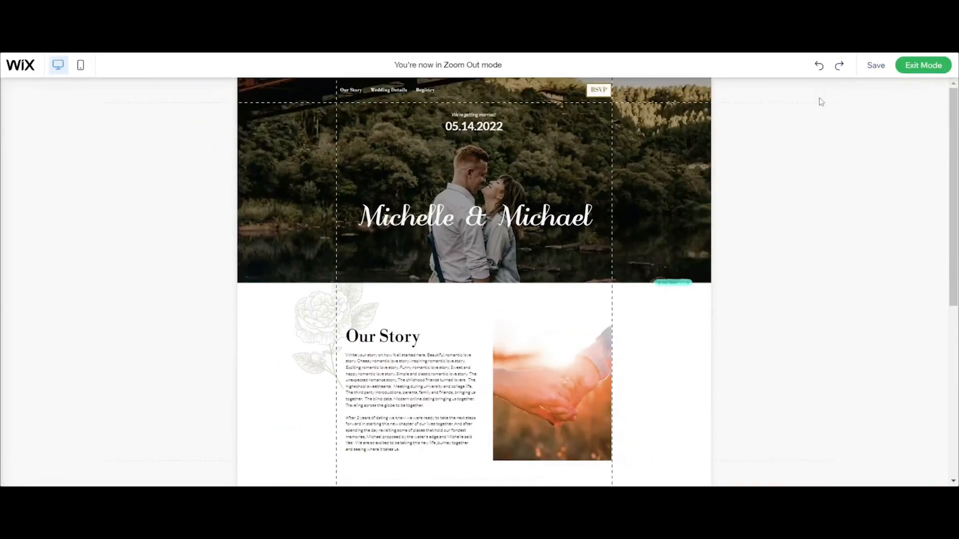
mouse_move(788, 261)
scroll(788, 262, "down", 6)
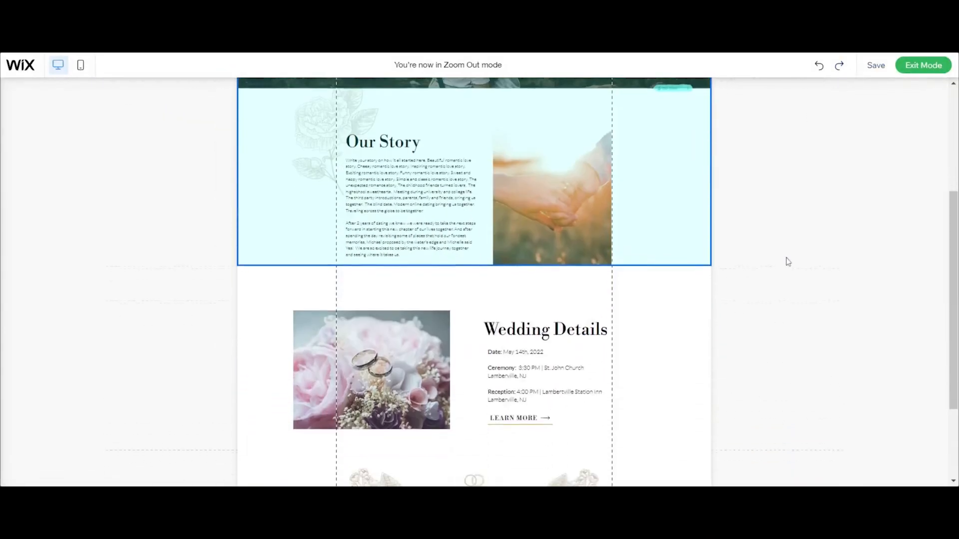
scroll(779, 250, "up", 6)
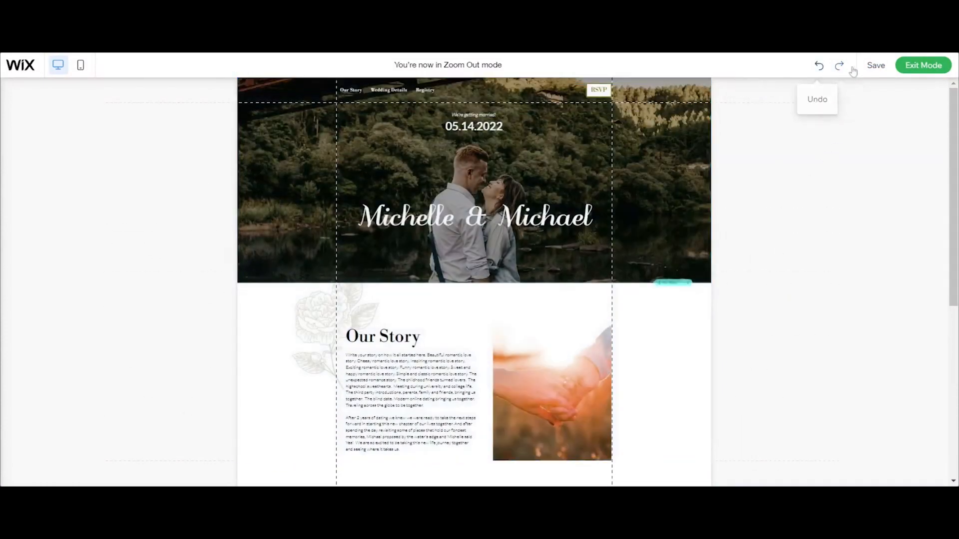
left_click(914, 66)
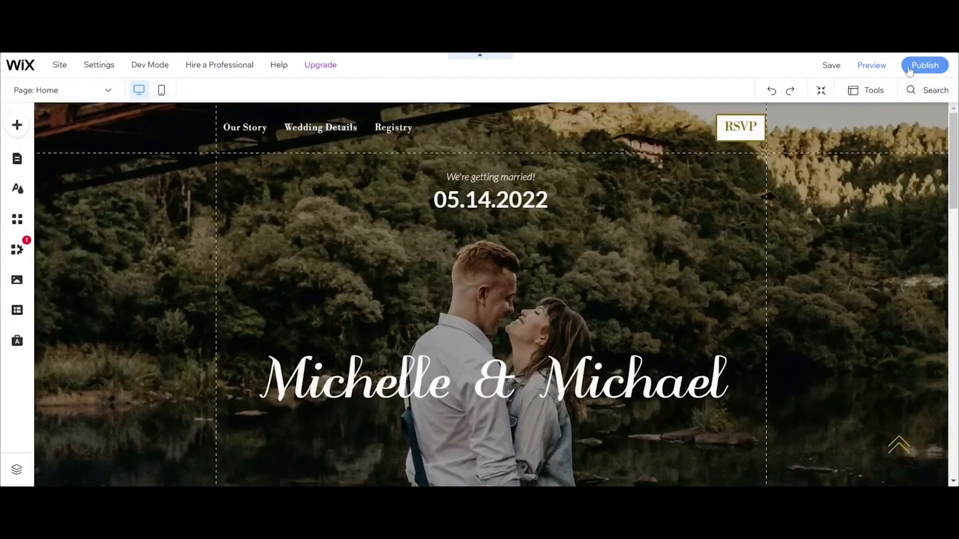
Step: Show the floating editing toolbar and look over its alignment, rotation, size and position options
left_click(874, 91)
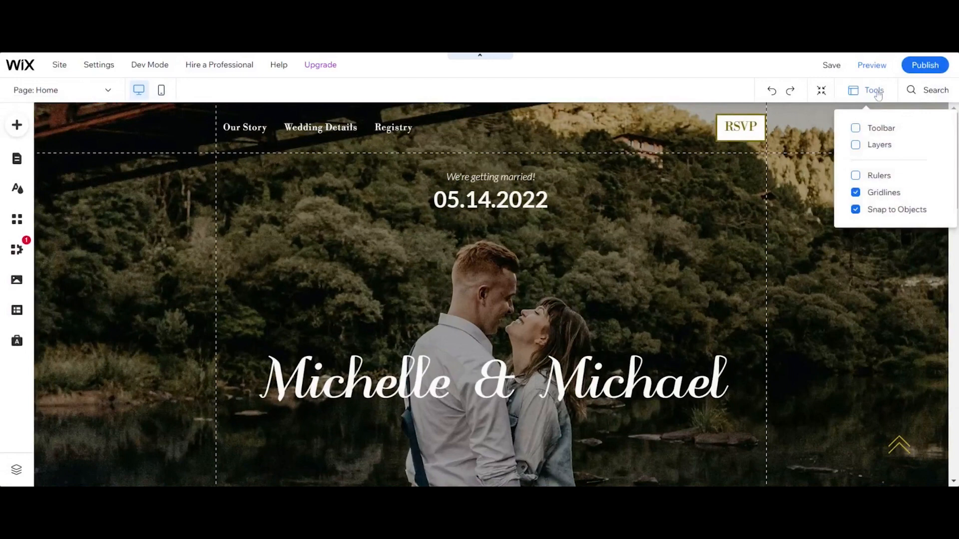
left_click(874, 131)
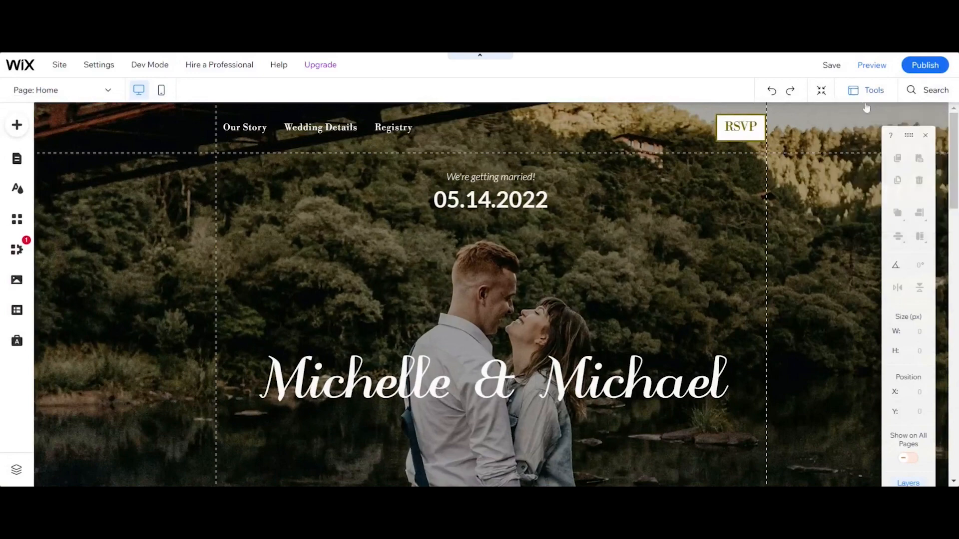
scroll(777, 176, "down", 1)
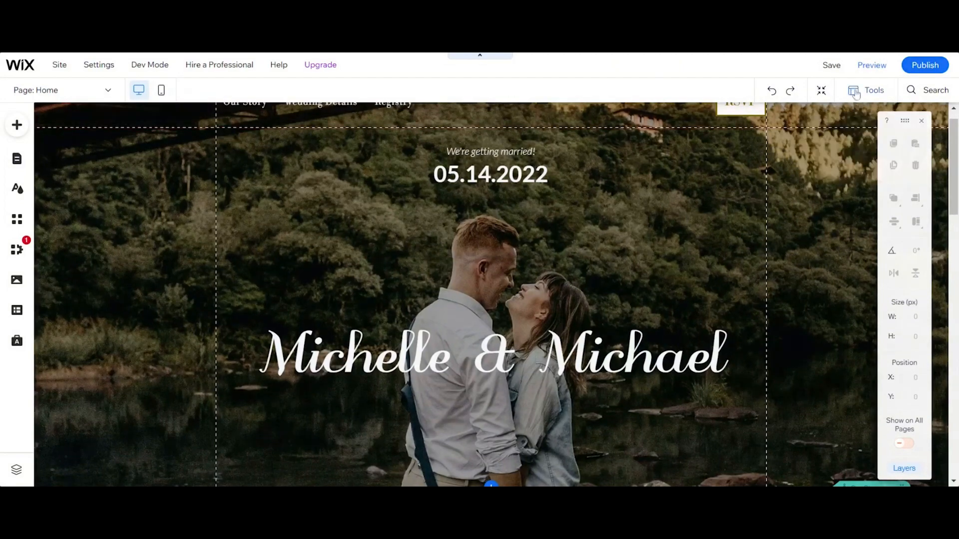
Step: Show the Layers list, place it beside the floating toolbar to review the page's elements, and close both
left_click(855, 91)
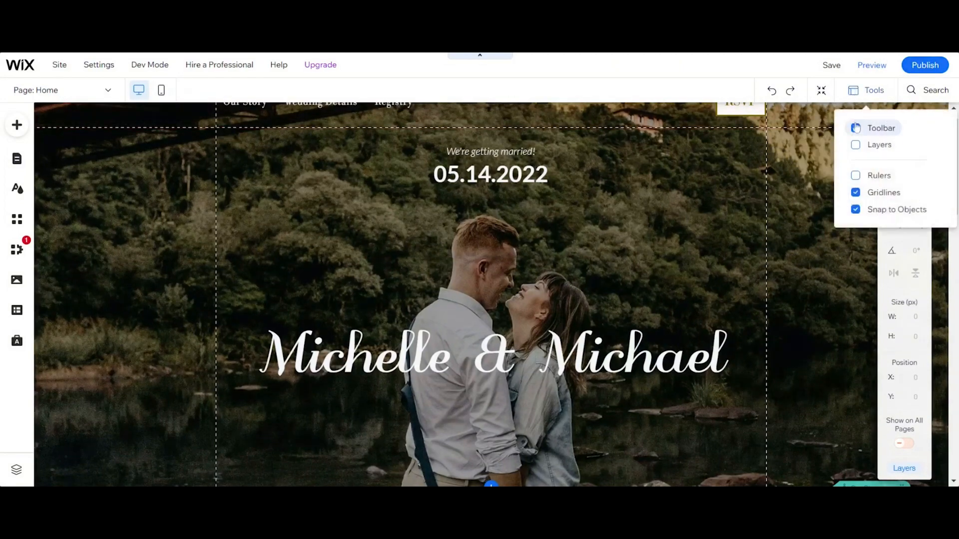
left_click(855, 144)
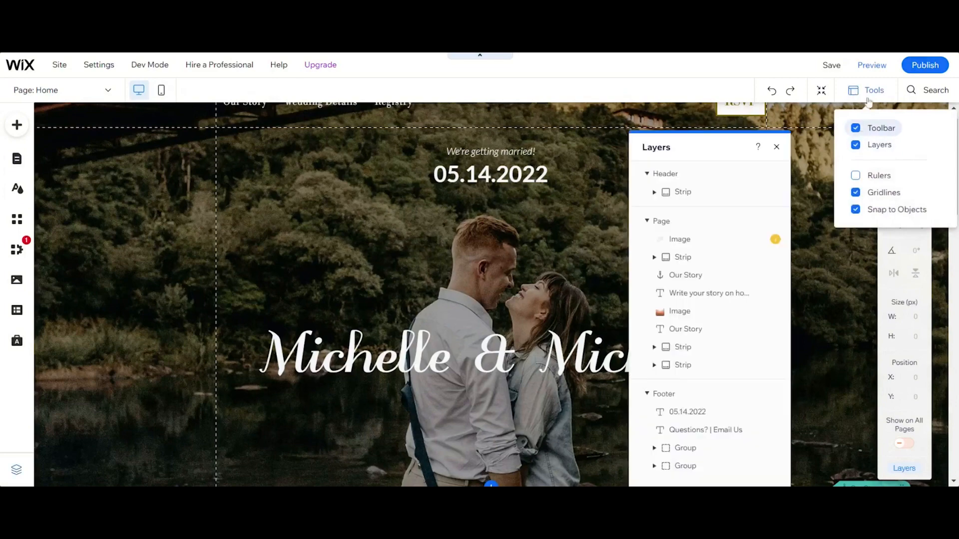
left_click(868, 98)
left_click_drag(720, 146, 791, 130)
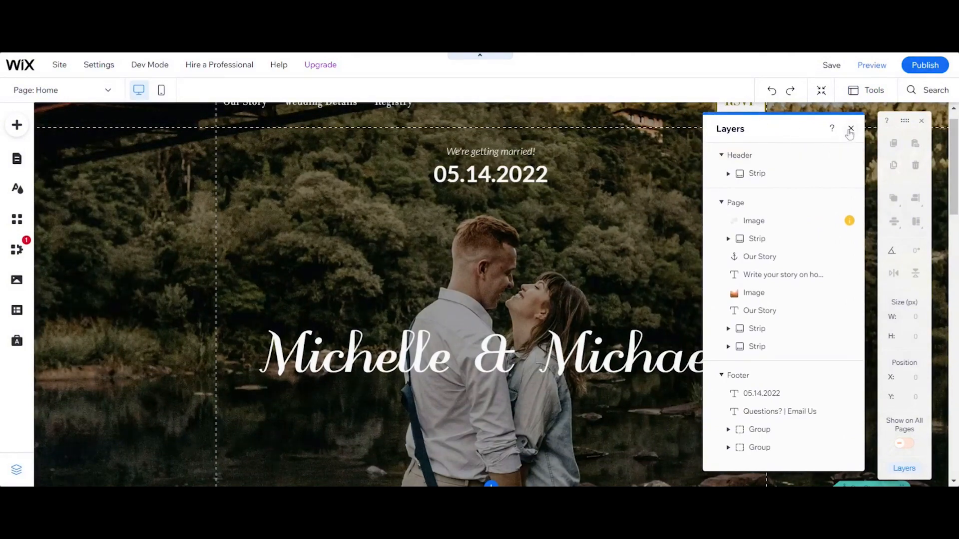
left_click(850, 130)
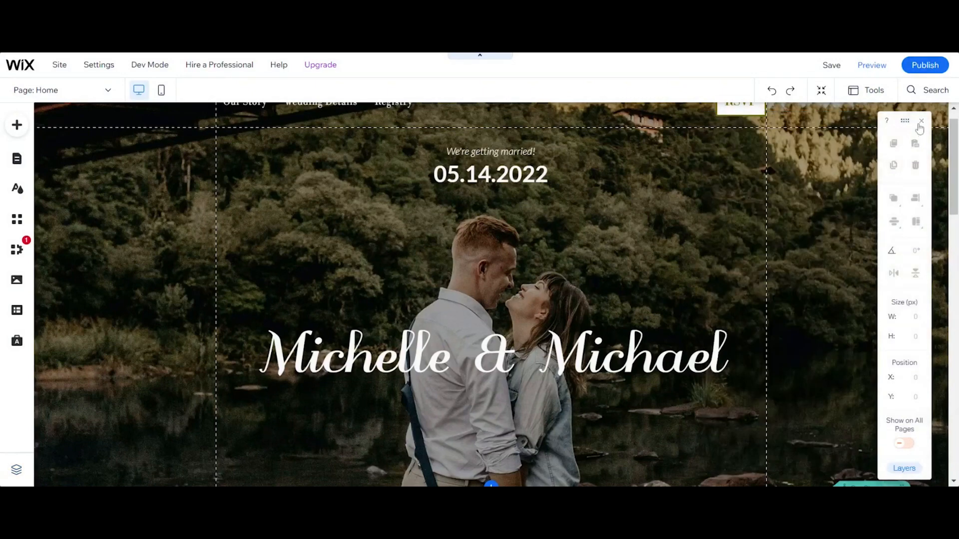
left_click(920, 128)
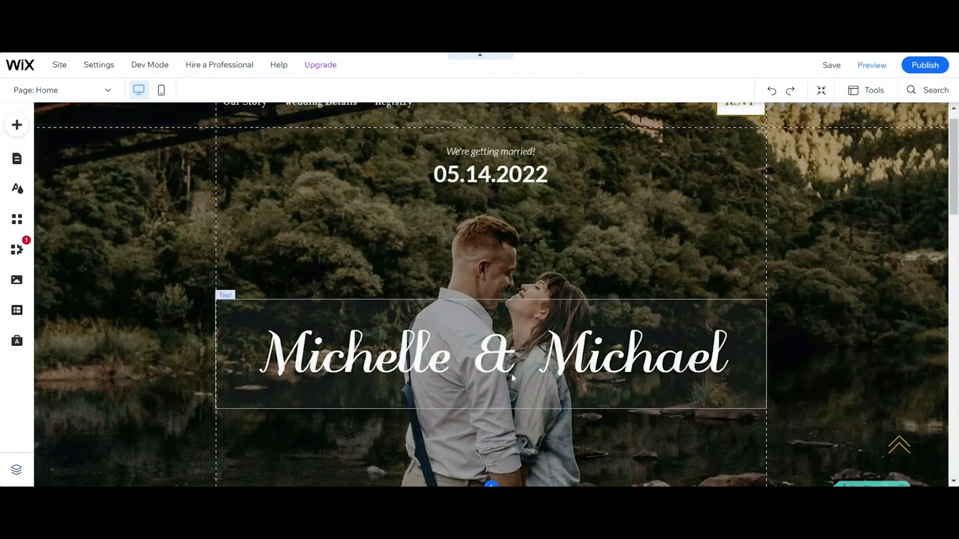